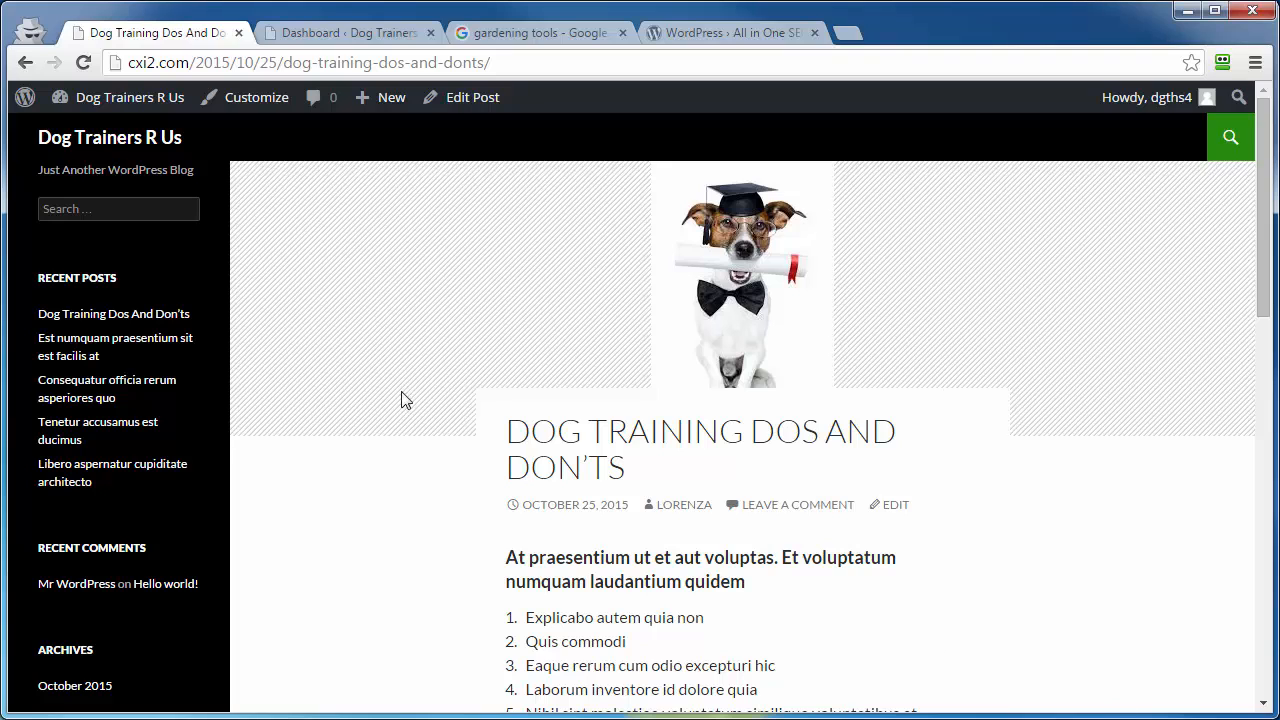
Search the WordPress plugin directory for "all in one seo pack" from the site dashboard
{"action": "left_click", "coordinate": [310, 38]}
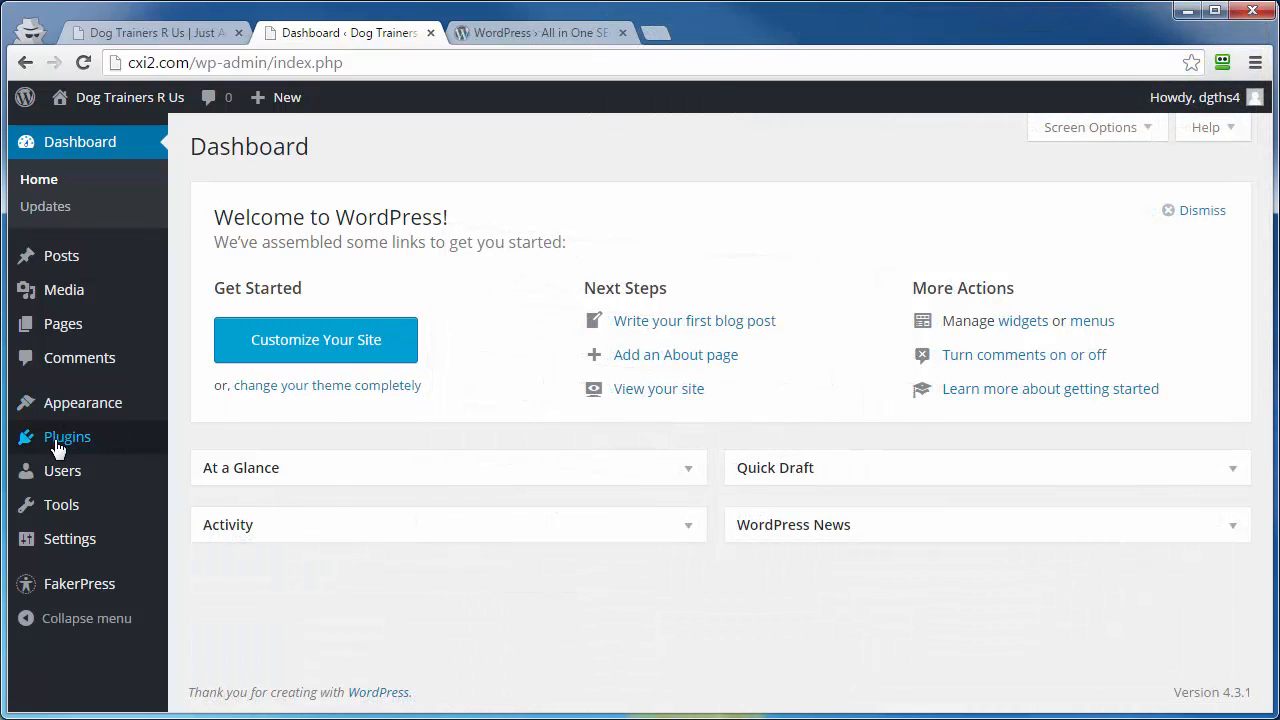
{"action": "mouse_move", "coordinate": [56, 448]}
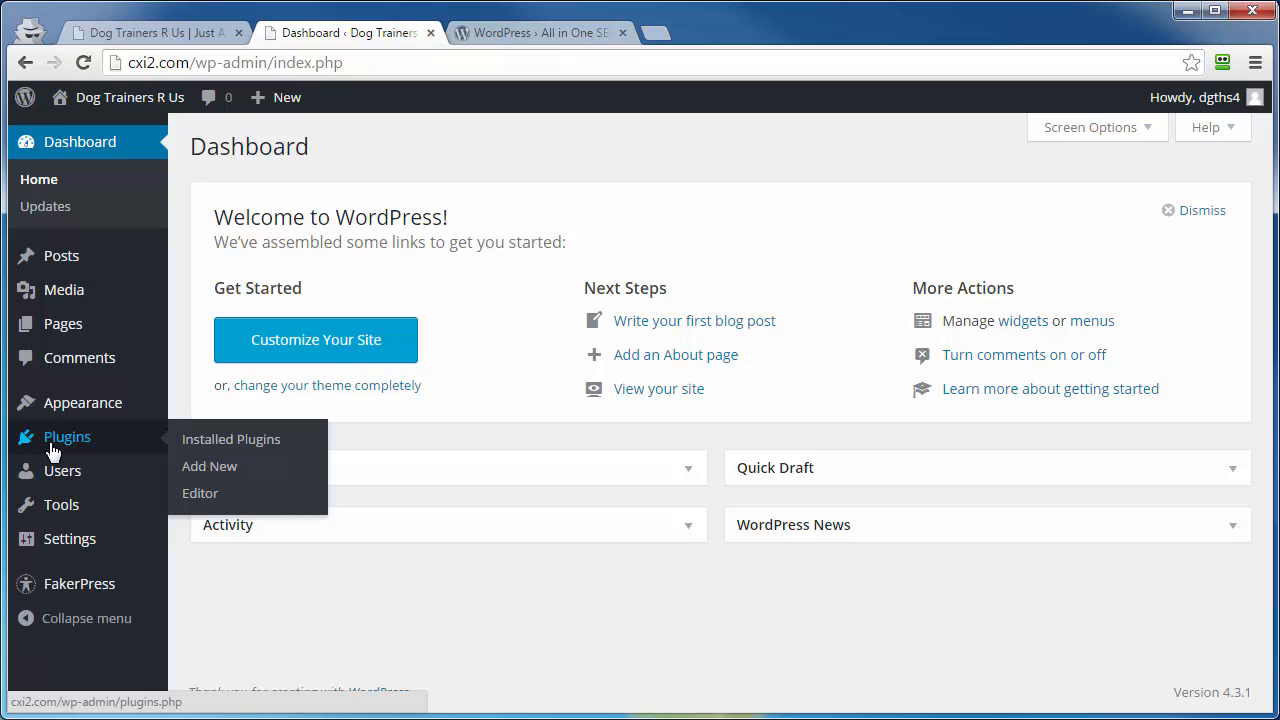
{"action": "left_click", "coordinate": [201, 474]}
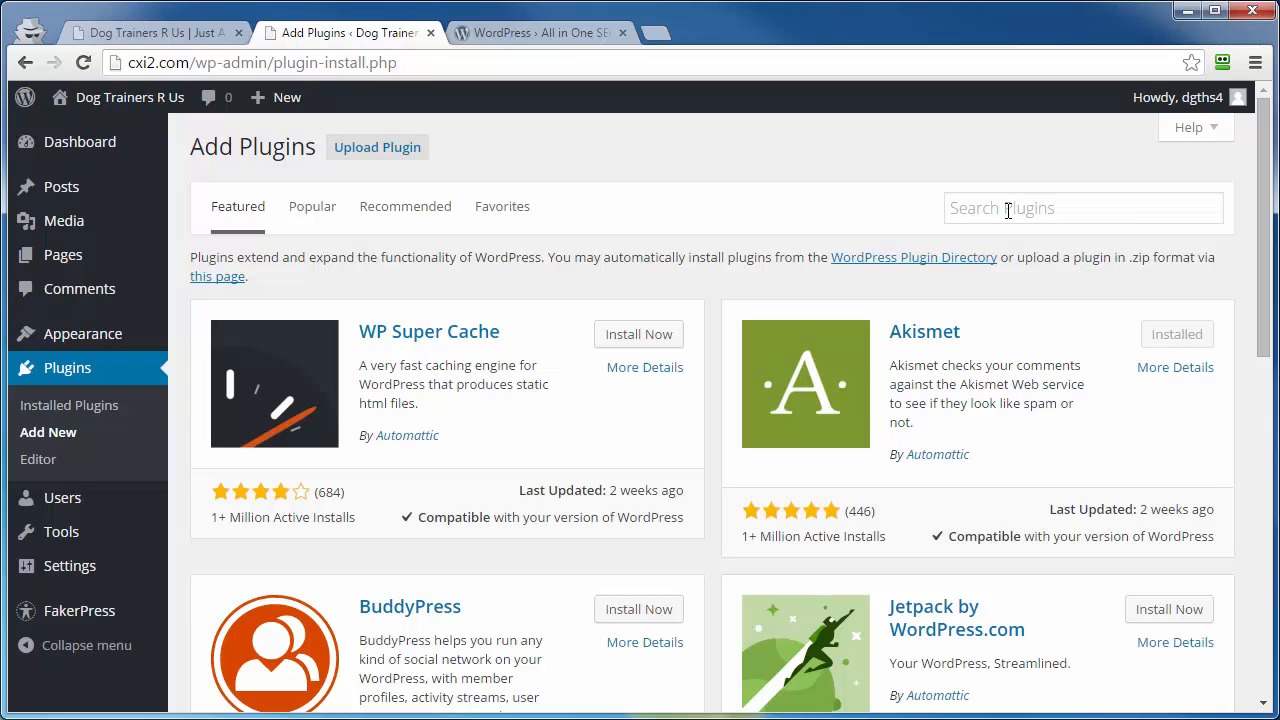
{"action": "left_click", "coordinate": [1003, 211]}
{"action": "type", "text": "all in one seo pack"}
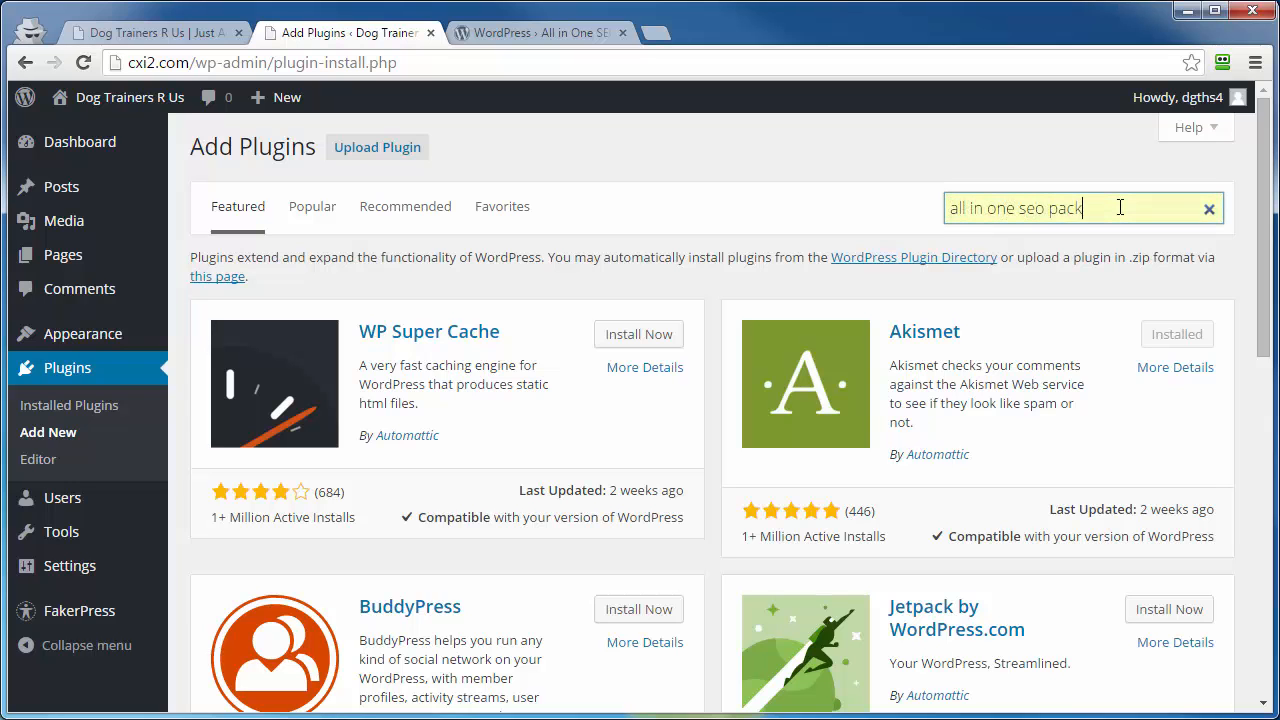
{"action": "key", "text": "Return"}
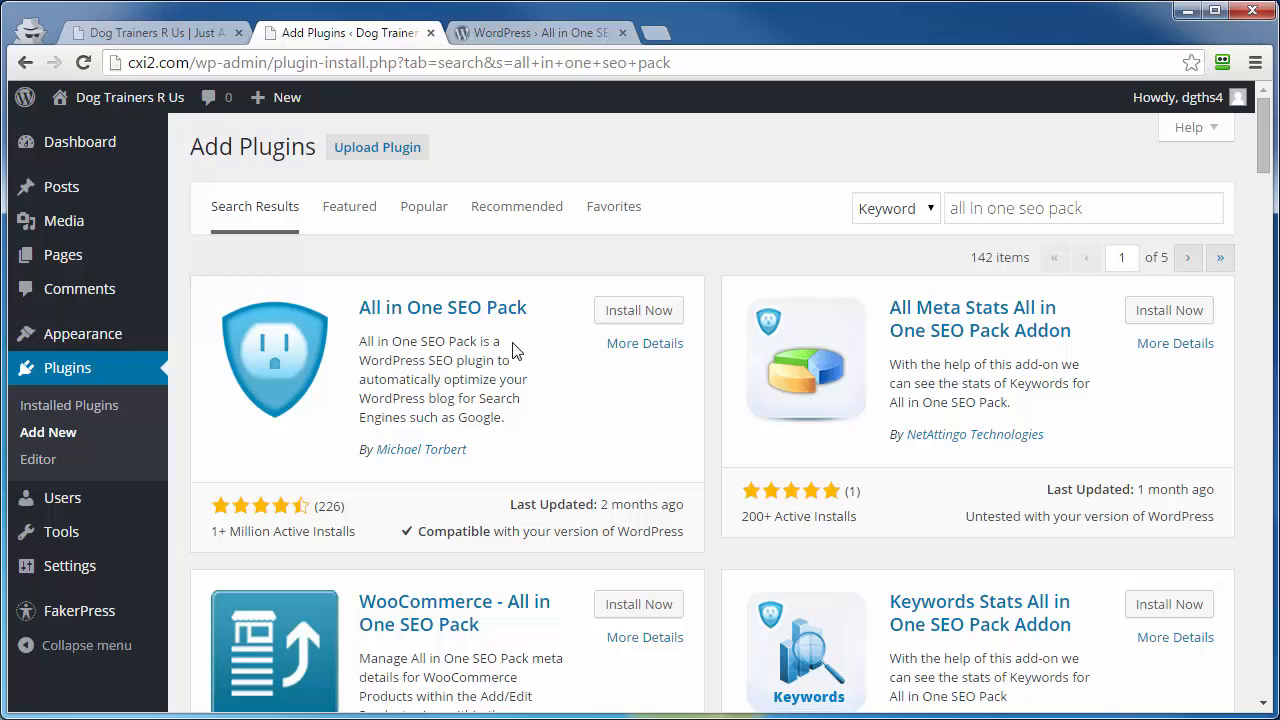
Install and activate the All in One SEO Pack plugin, and dismiss its welcome notice
{"action": "left_click", "coordinate": [628, 314]}
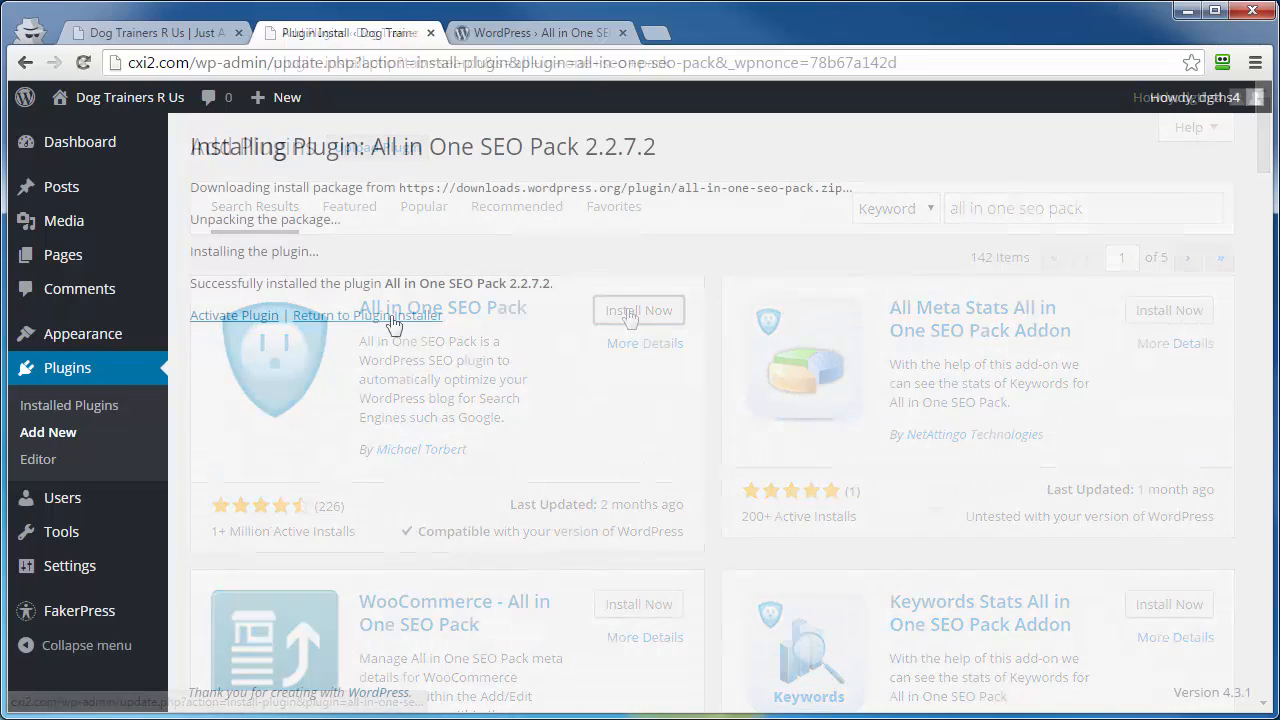
{"action": "left_click", "coordinate": [240, 325]}
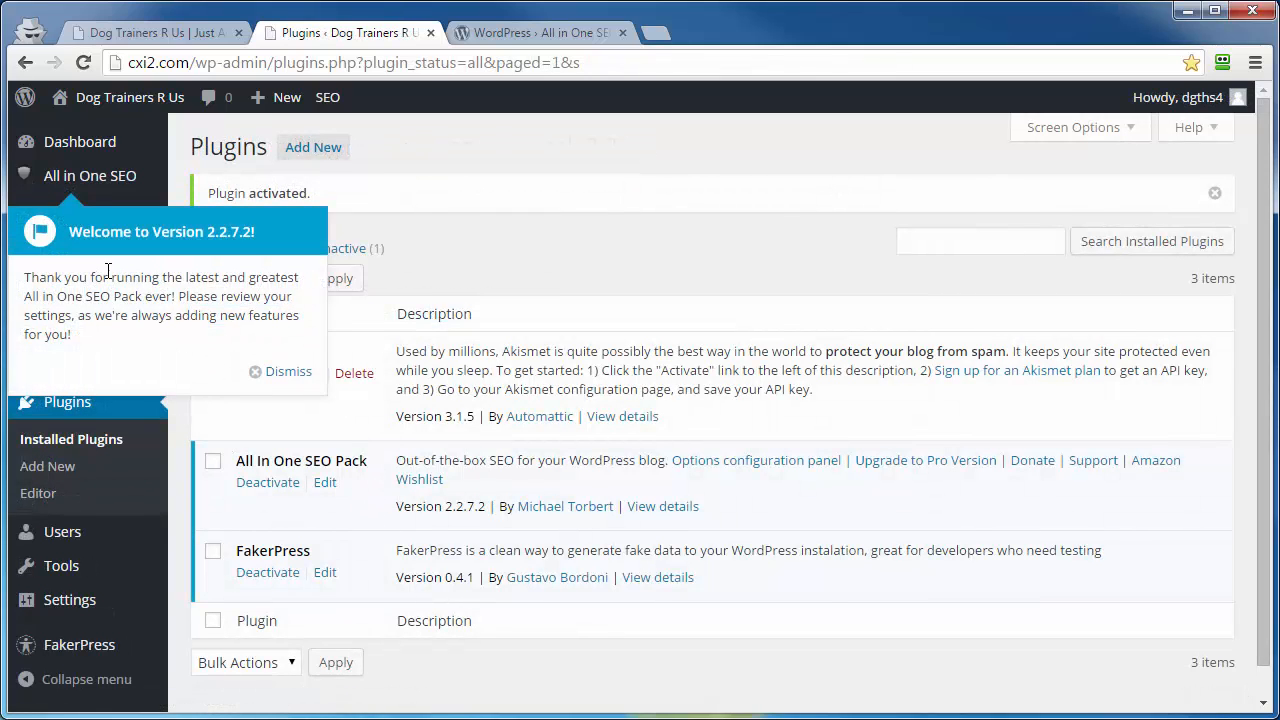
{"action": "left_click", "coordinate": [283, 378]}
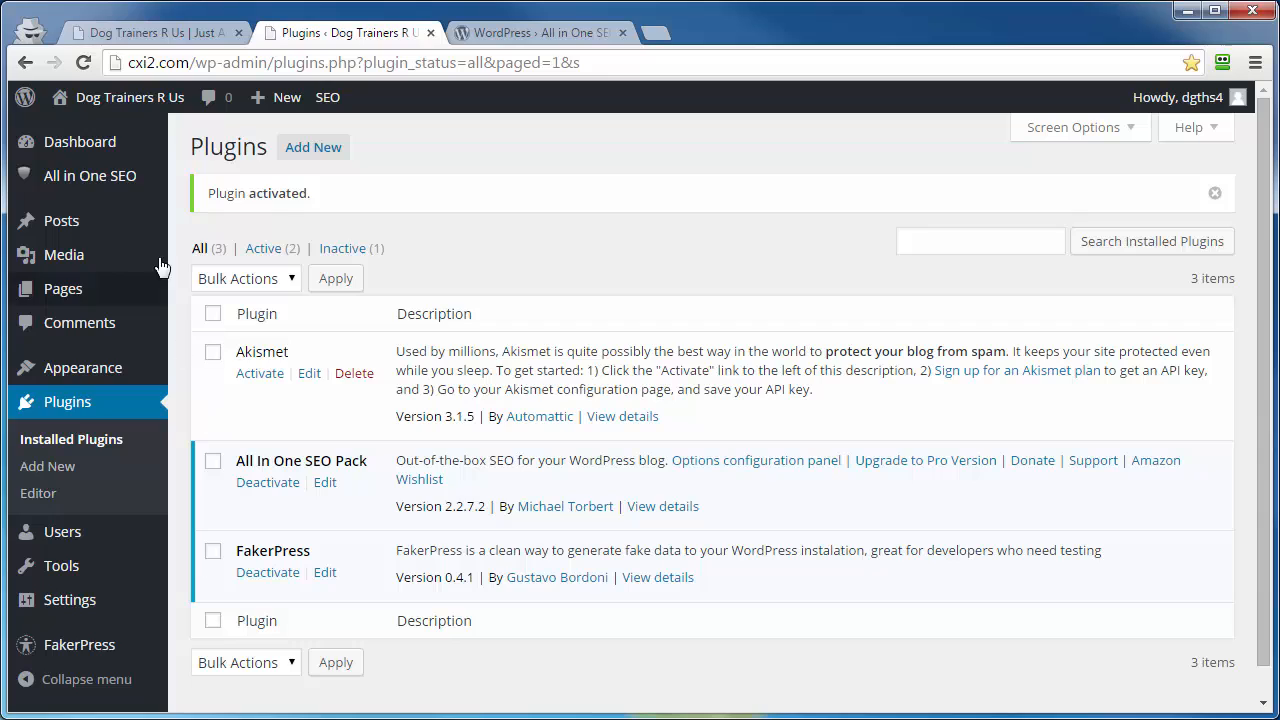
Open the General Settings of All in One SEO and dismiss the notice covering the page
{"action": "mouse_move", "coordinate": [45, 178]}
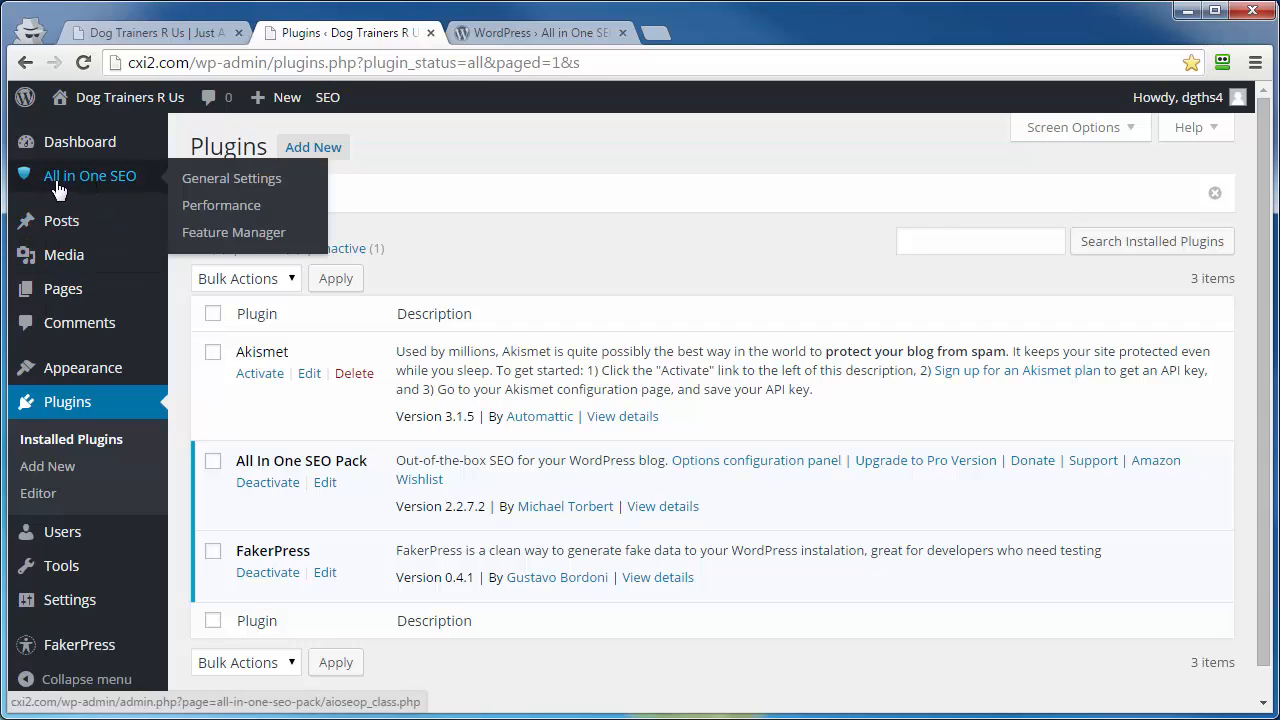
{"action": "left_click", "coordinate": [192, 178]}
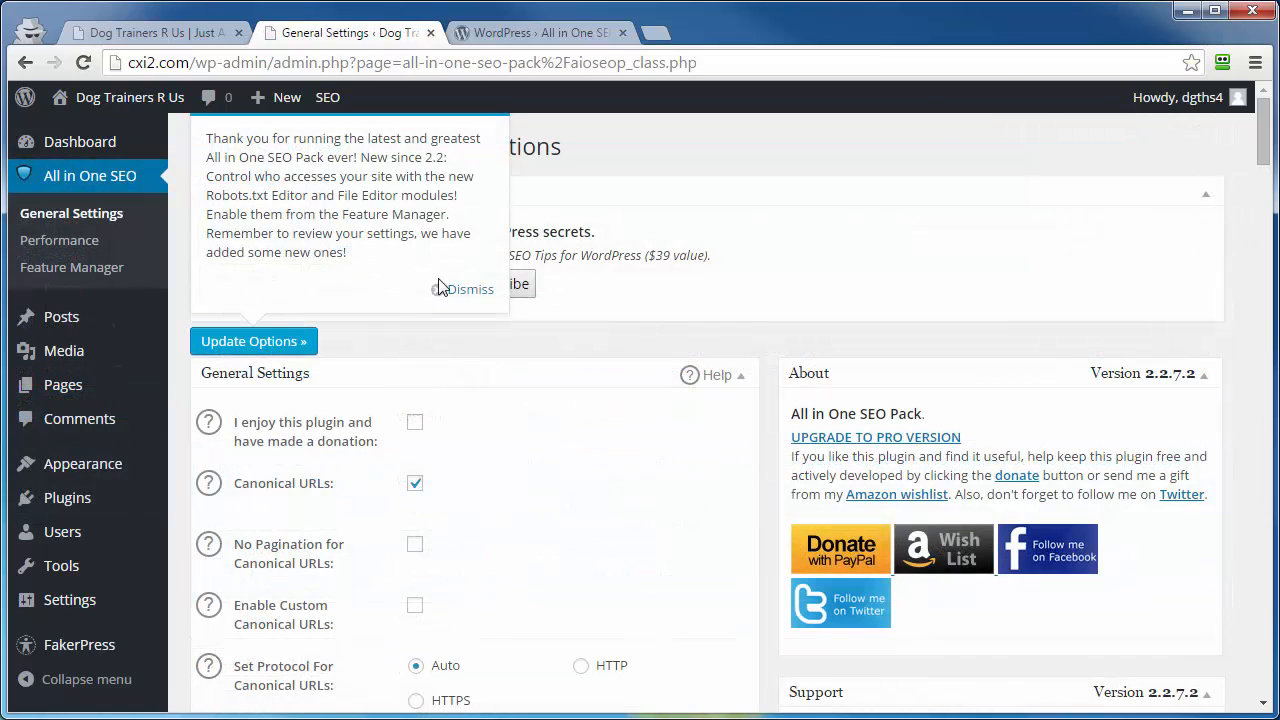
{"action": "left_click", "coordinate": [467, 292]}
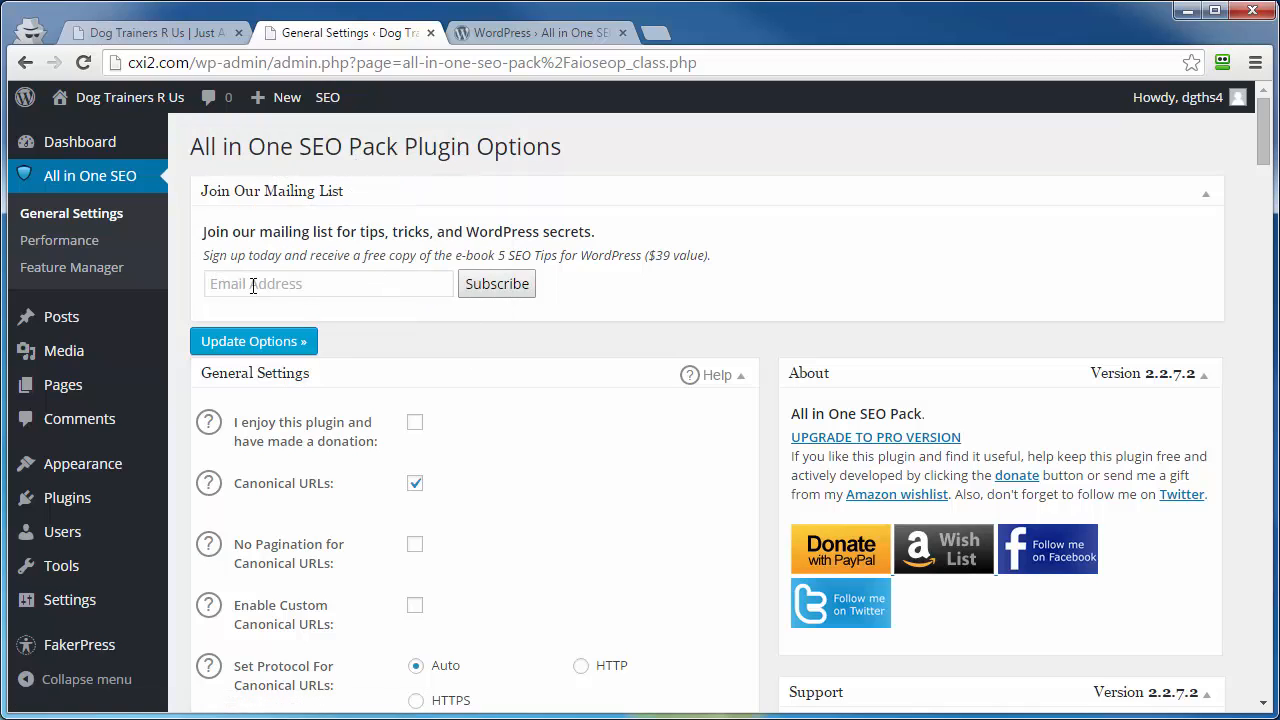
Review the plugin's general, home page, keyword, title and display settings, including the help text for the donation option
{"action": "scroll", "coordinate": [523, 372], "scroll_direction": "down", "scroll_amount": 2}
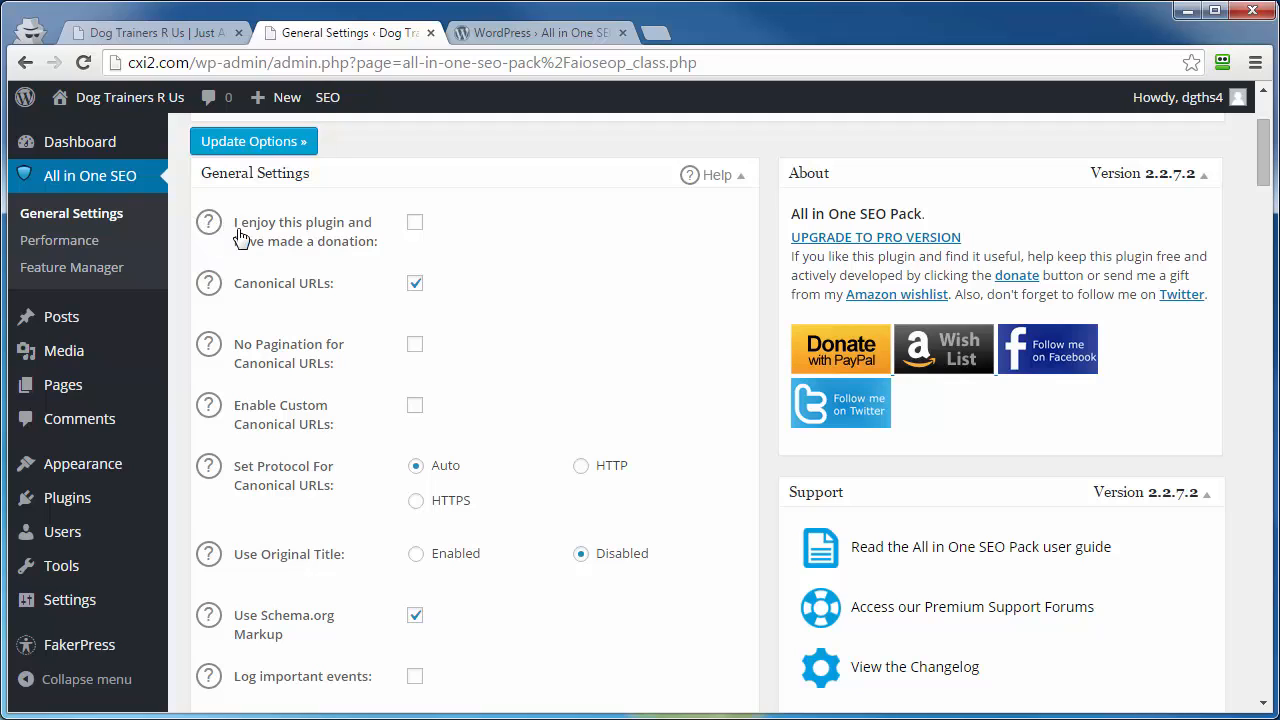
{"action": "left_click", "coordinate": [291, 244]}
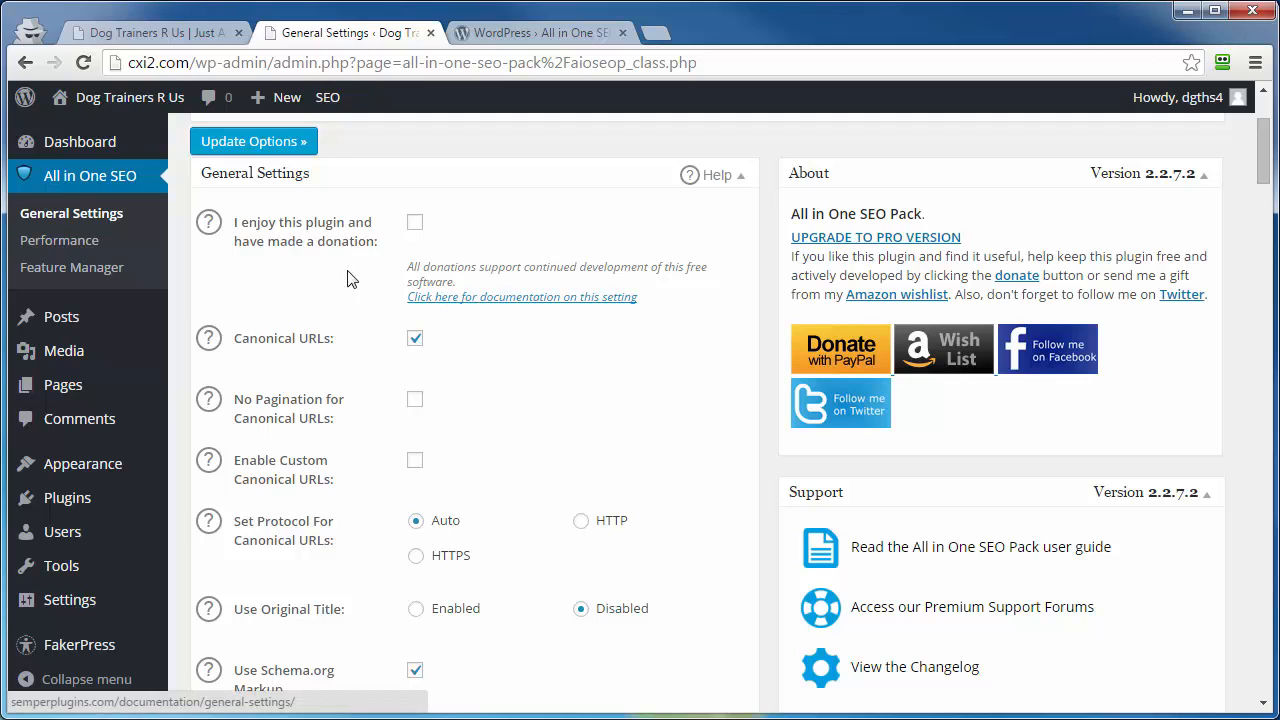
{"action": "left_click", "coordinate": [288, 243]}
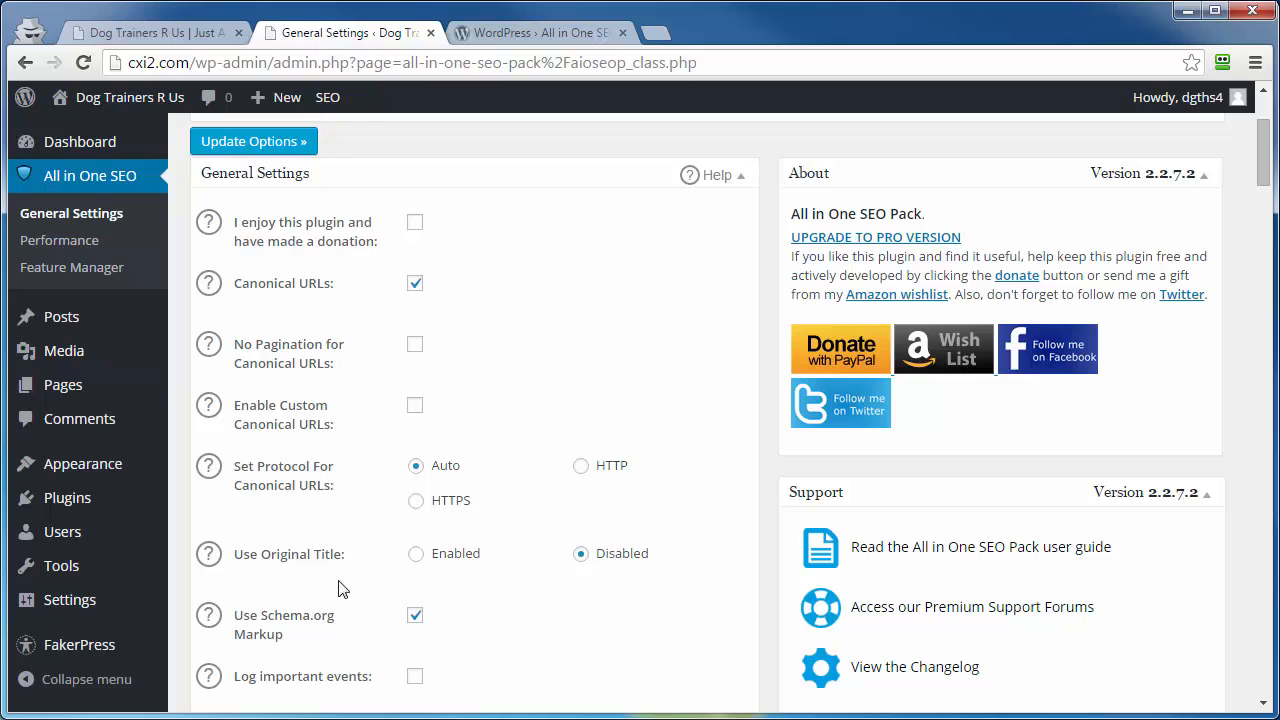
{"action": "scroll", "coordinate": [337, 590], "scroll_direction": "down", "scroll_amount": 5}
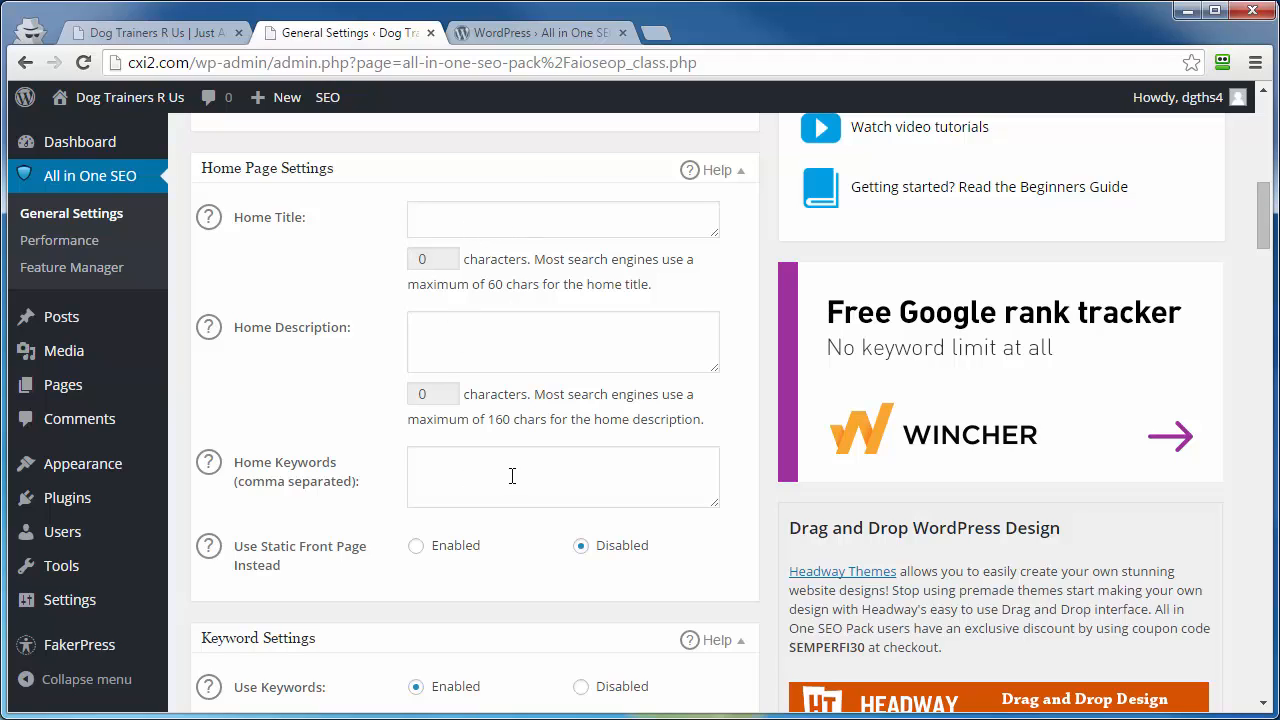
{"action": "scroll", "coordinate": [491, 466], "scroll_direction": "down", "scroll_amount": 2}
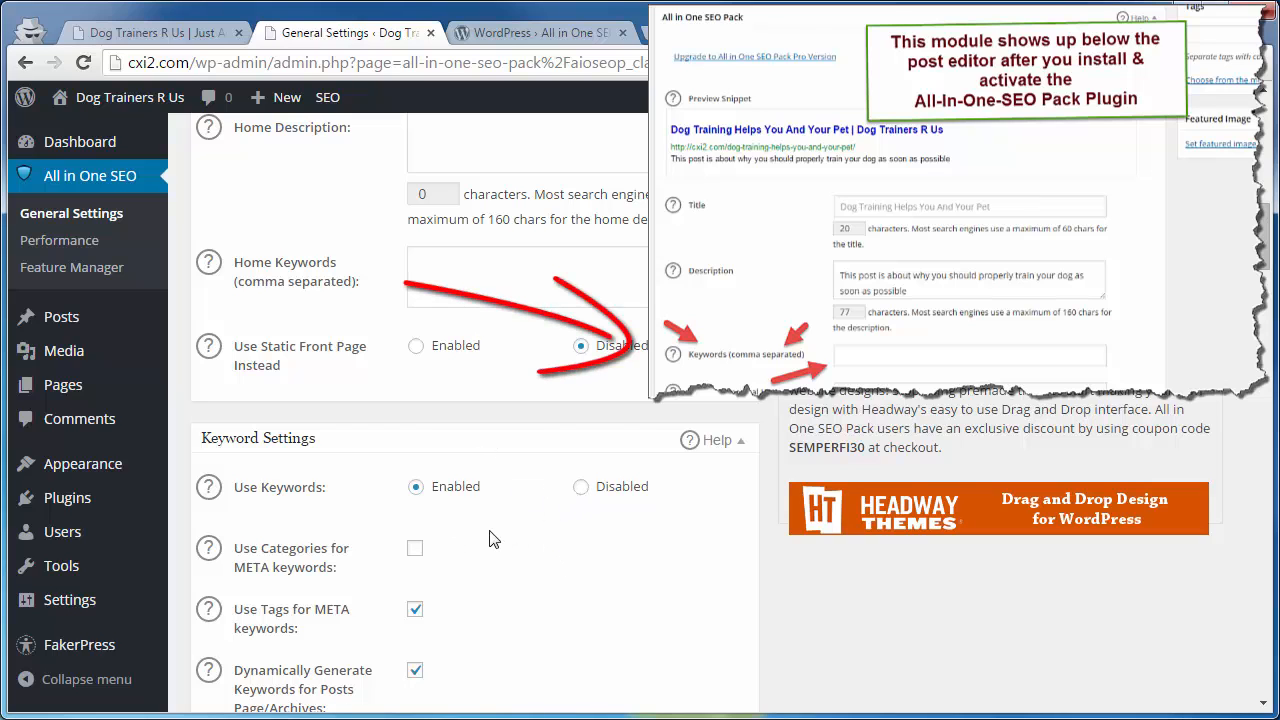
{"action": "scroll", "coordinate": [495, 541], "scroll_direction": "down", "scroll_amount": 4}
{"action": "scroll", "coordinate": [495, 541], "scroll_direction": "down", "scroll_amount": 2}
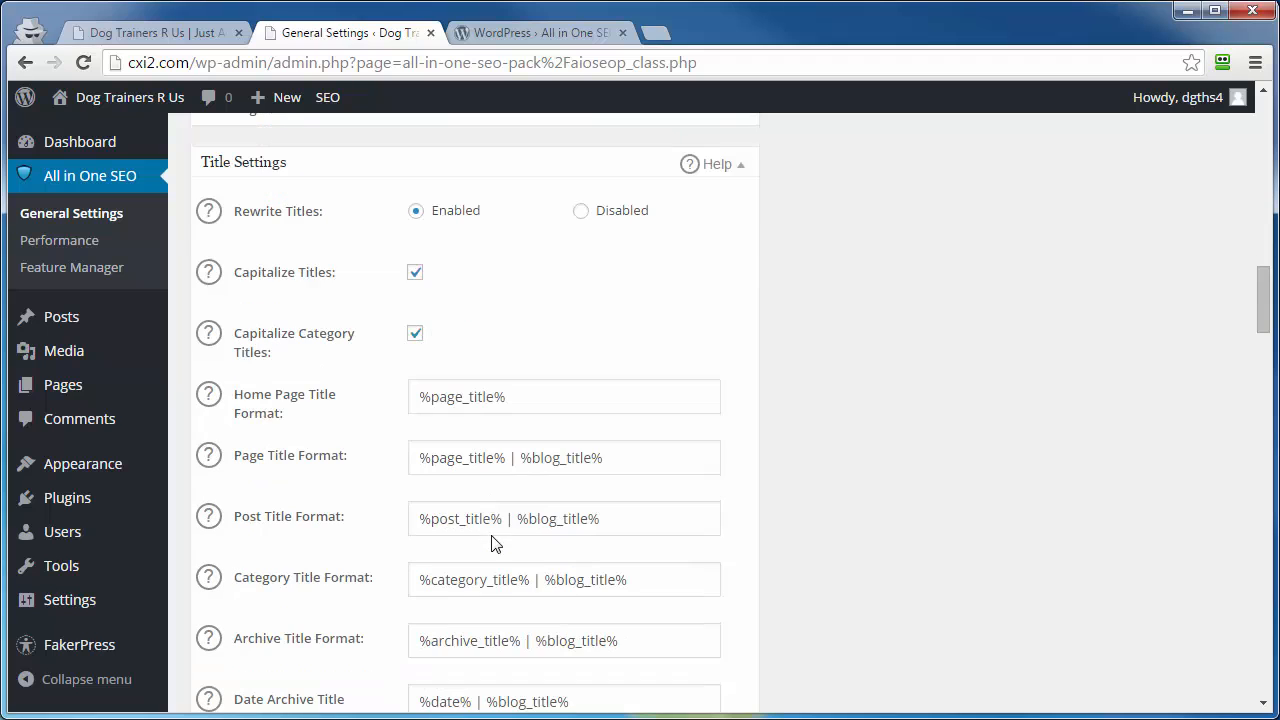
{"action": "scroll", "coordinate": [343, 349], "scroll_direction": "down", "scroll_amount": 6}
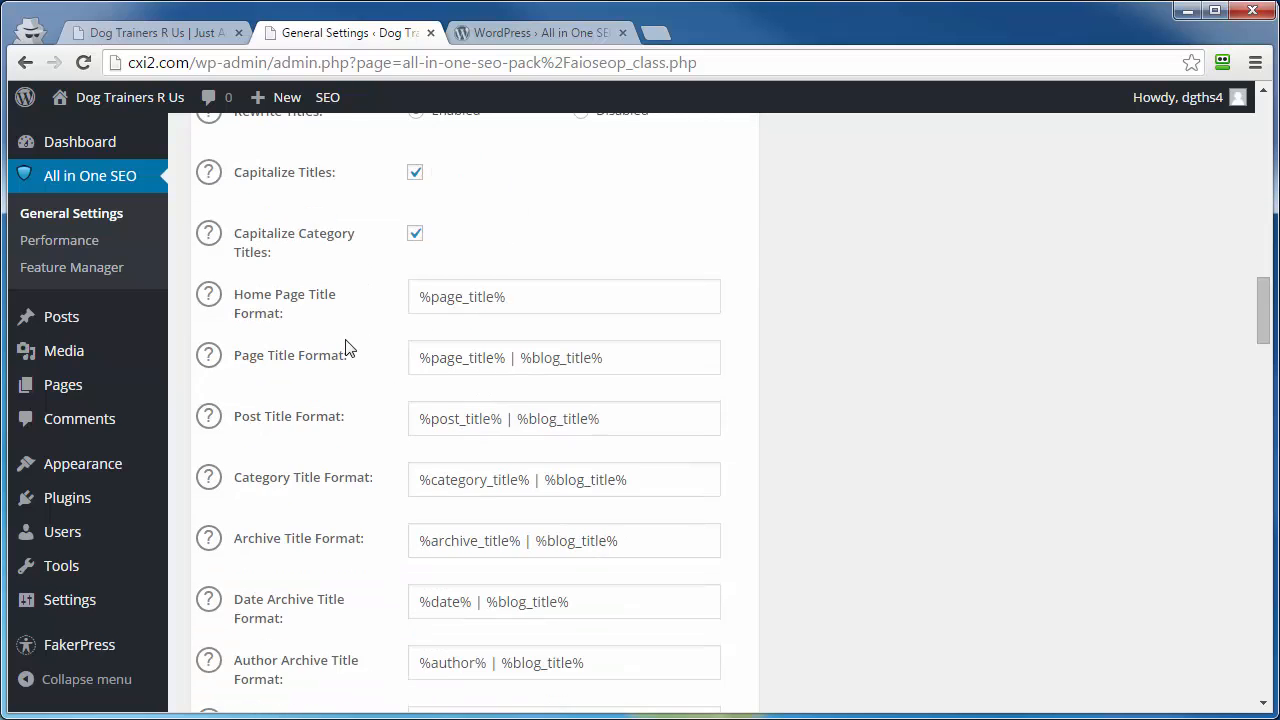
{"action": "scroll", "coordinate": [350, 405], "scroll_direction": "down", "scroll_amount": 5}
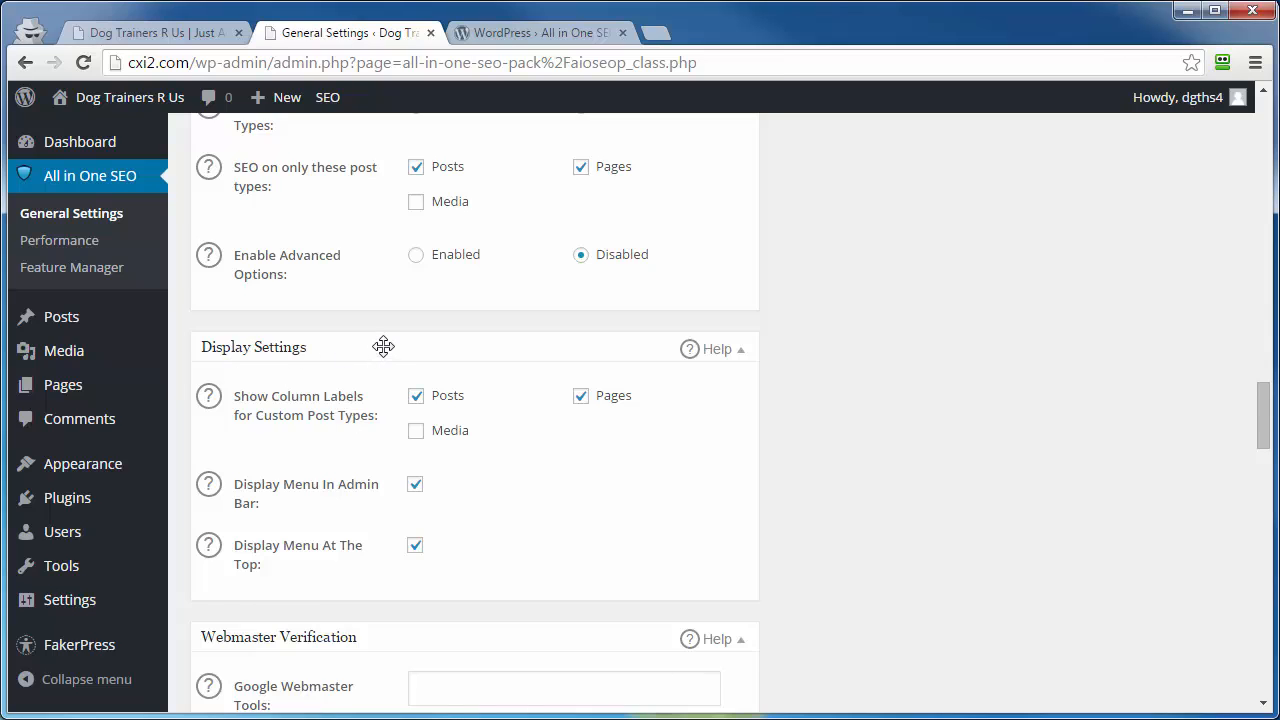
{"action": "scroll", "coordinate": [383, 346], "scroll_direction": "down", "scroll_amount": 1}
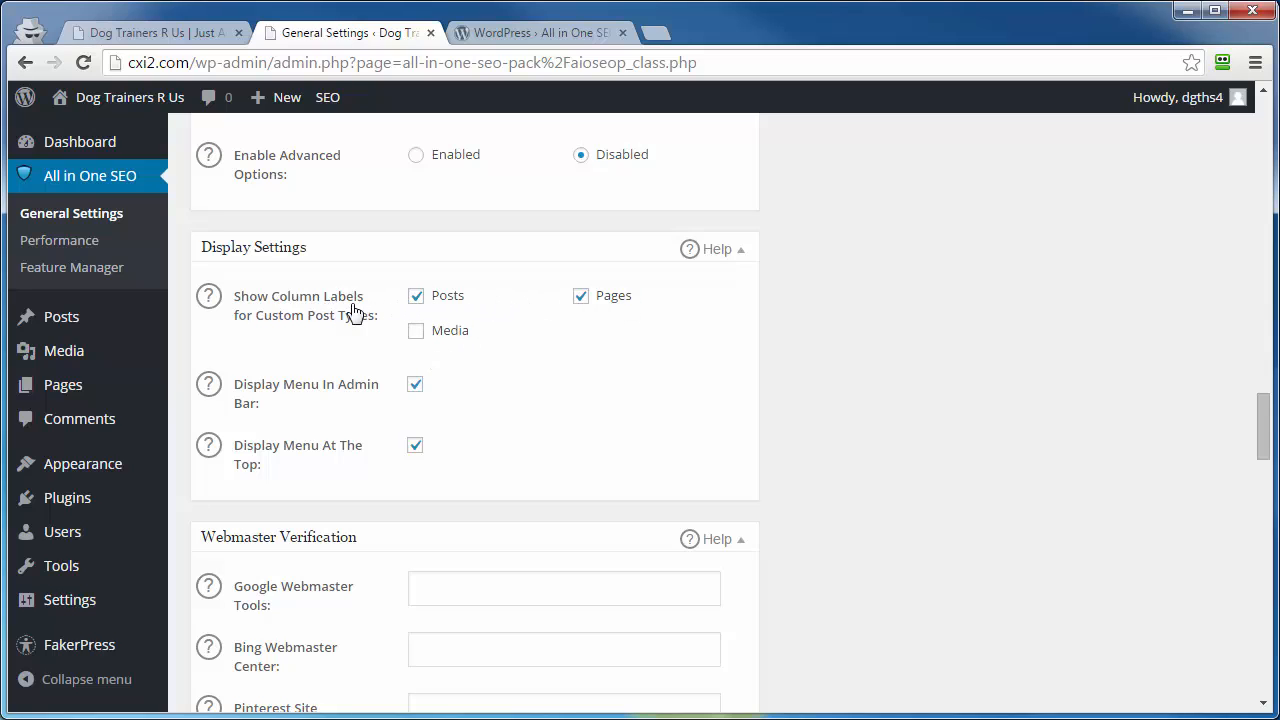
Open the list of all posts to examine the SEO columns added by the plugin
{"action": "mouse_move", "coordinate": [66, 325]}
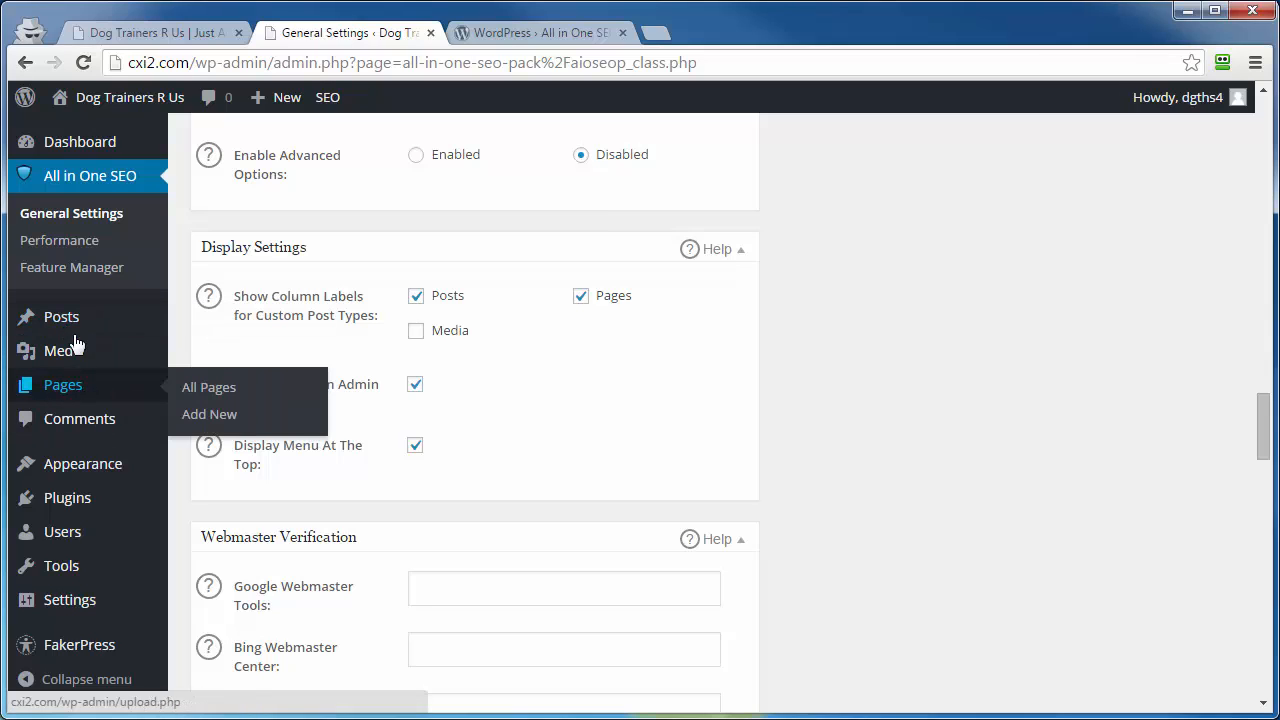
{"action": "left_click", "coordinate": [64, 322]}
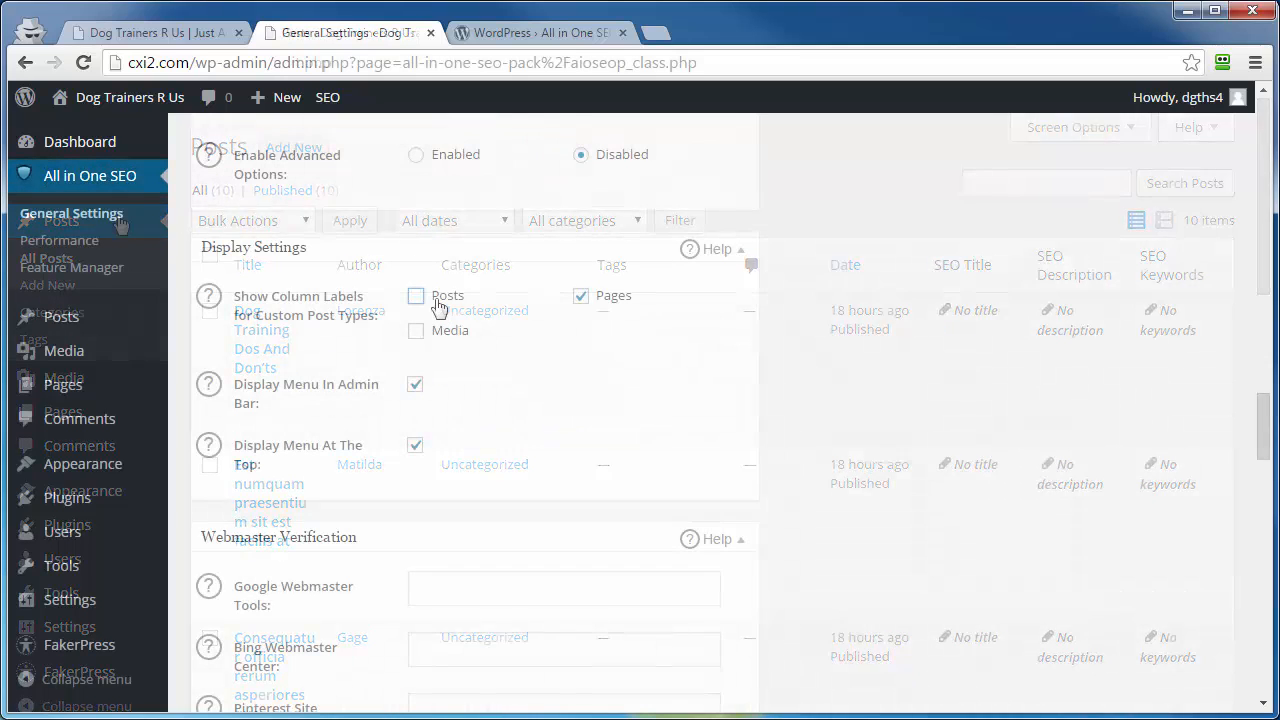
Turn off the custom column labels for Posts in Display Settings, update the options, and check the posts list
{"action": "scroll", "coordinate": [349, 352], "scroll_direction": "down", "scroll_amount": 1}
{"action": "scroll", "coordinate": [333, 425], "scroll_direction": "down", "scroll_amount": 15}
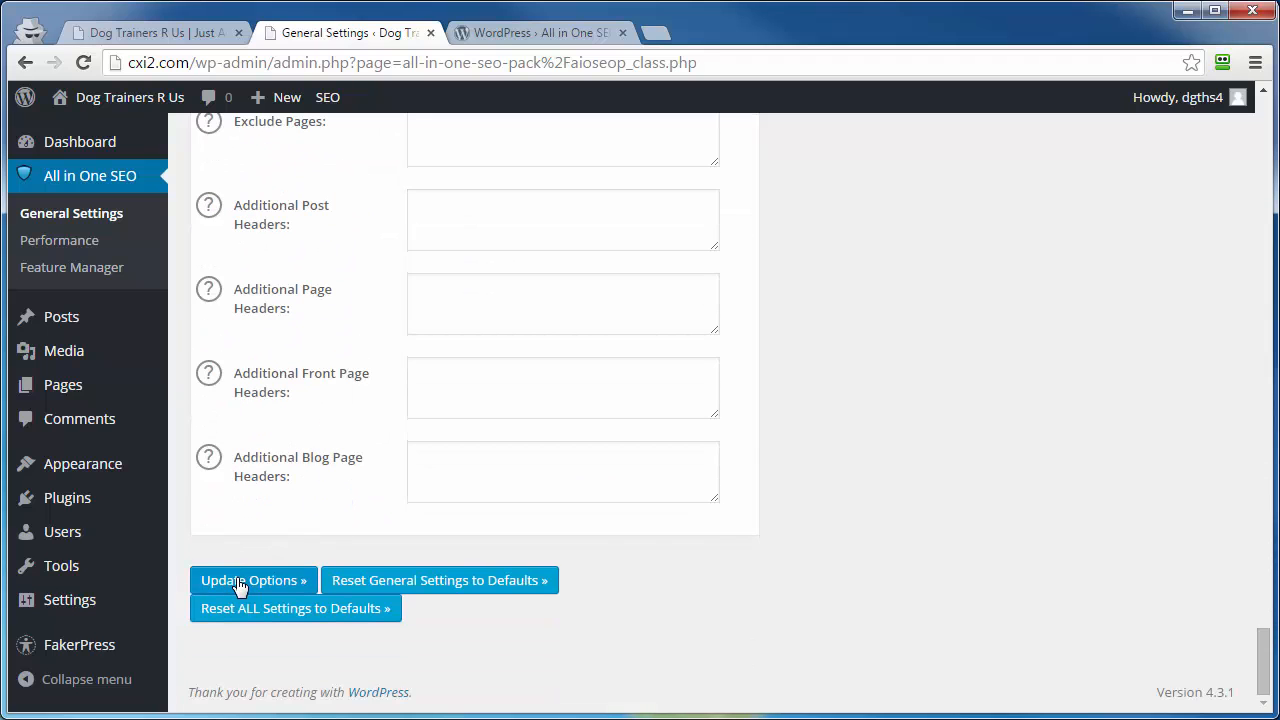
{"action": "left_click", "coordinate": [240, 580]}
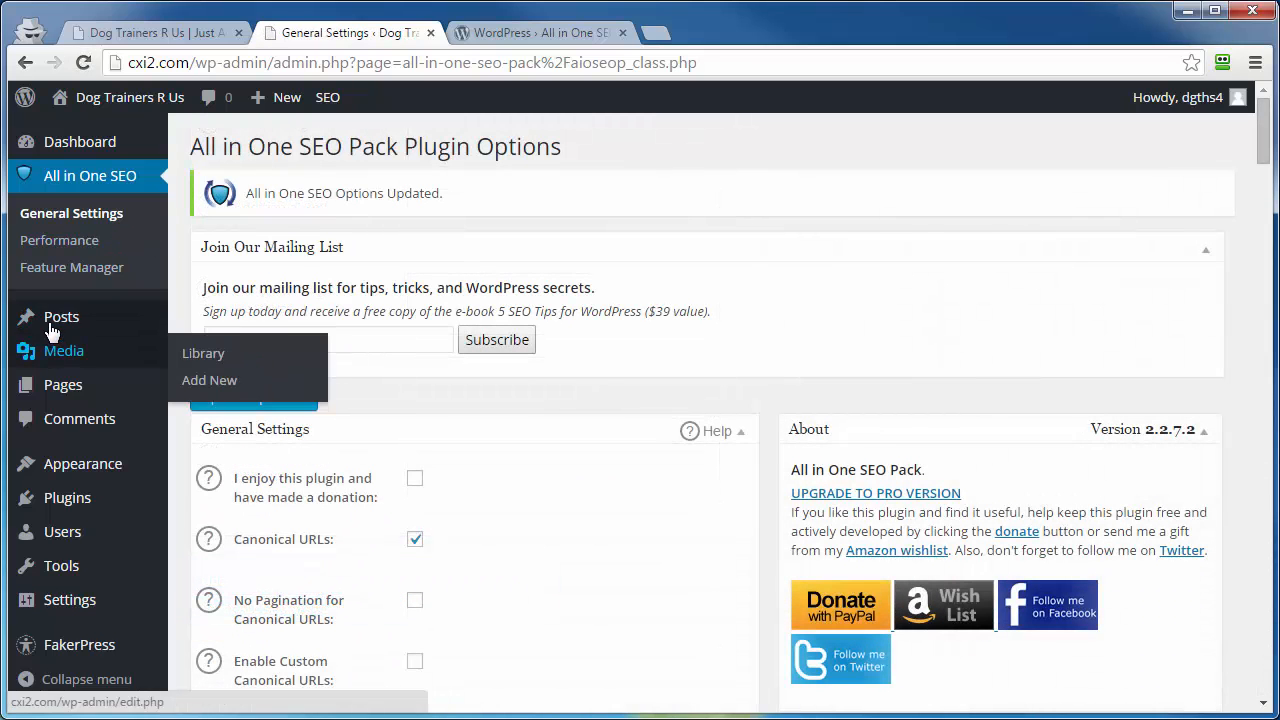
{"action": "left_click", "coordinate": [50, 320]}
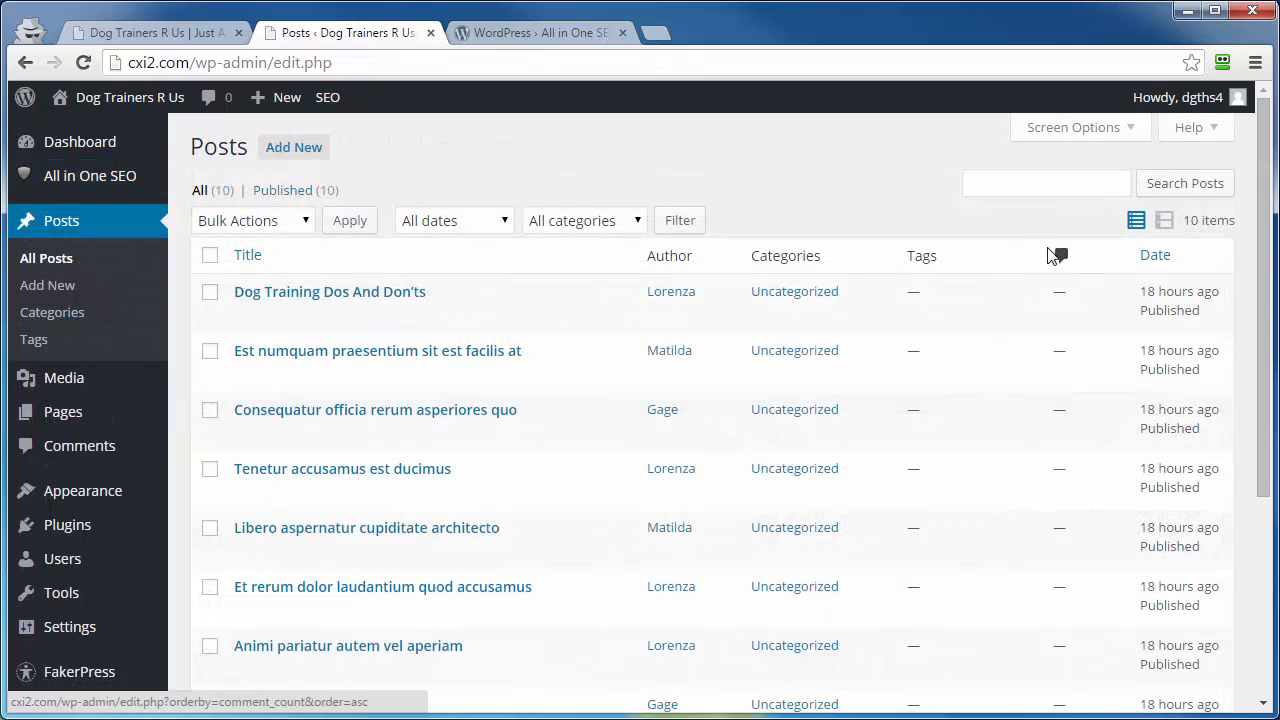
Return to the All in One SEO General Settings and re-enable the column labels for Posts
{"action": "mouse_move", "coordinate": [55, 190]}
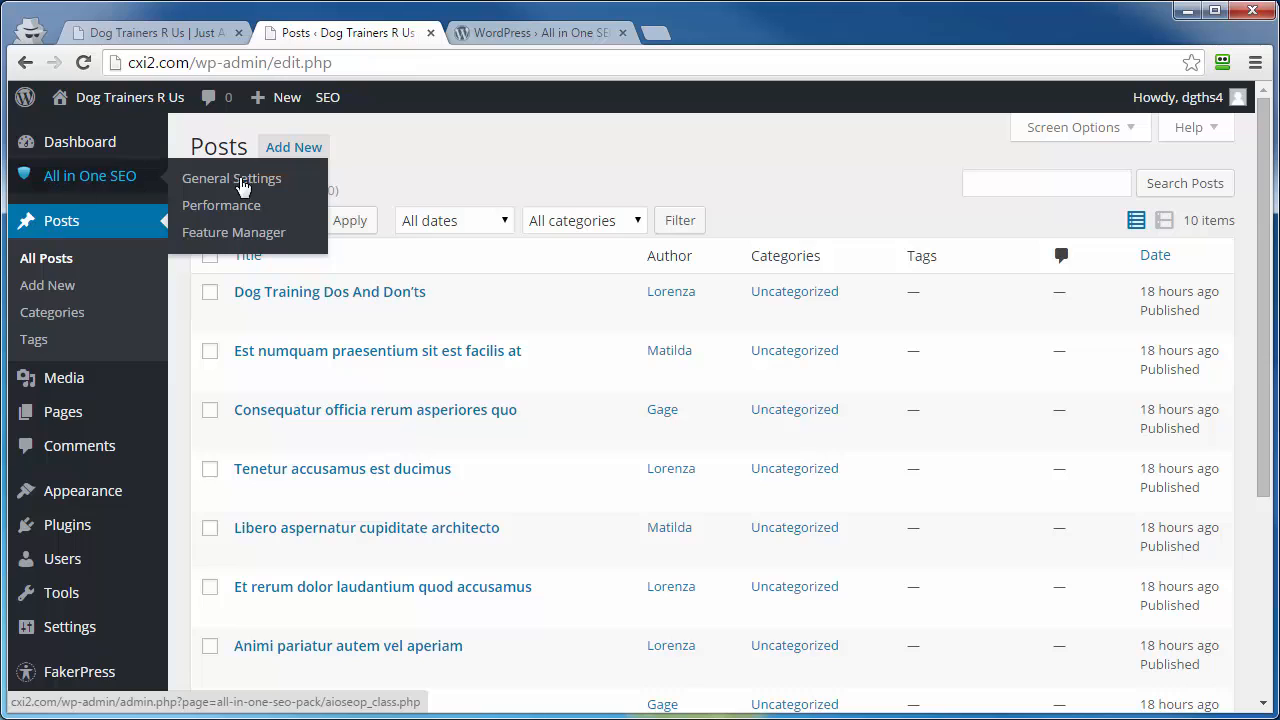
{"action": "left_click", "coordinate": [251, 180]}
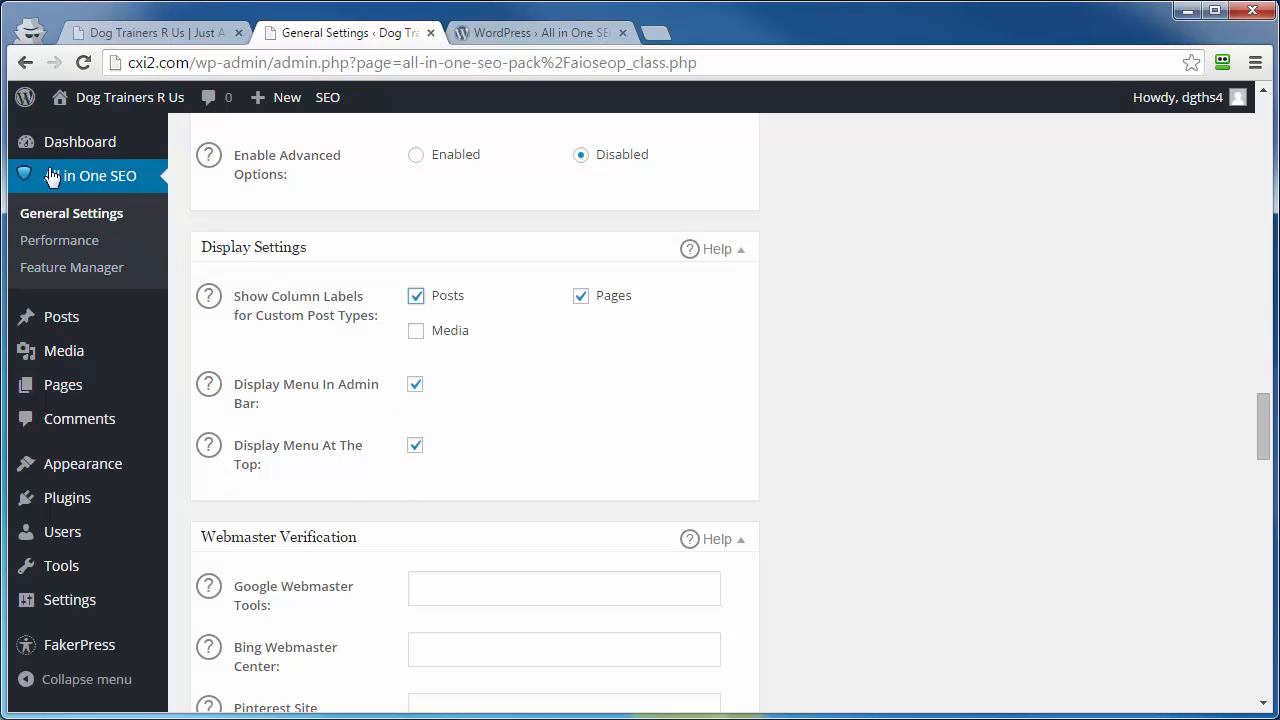
Review the Webmaster Verification, Google, Noindex and Advanced settings, including the help text for Bing Webmaster Center
{"action": "scroll", "coordinate": [237, 465], "scroll_direction": "down", "scroll_amount": 3}
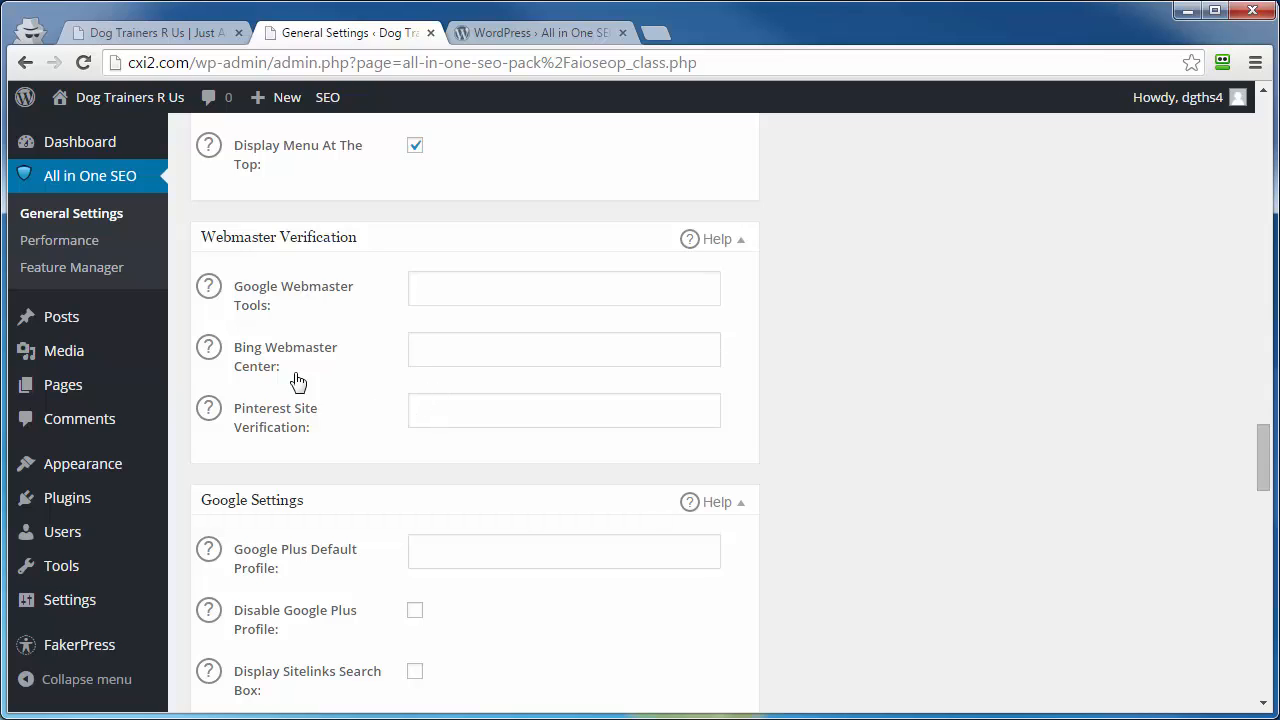
{"action": "left_click", "coordinate": [257, 360]}
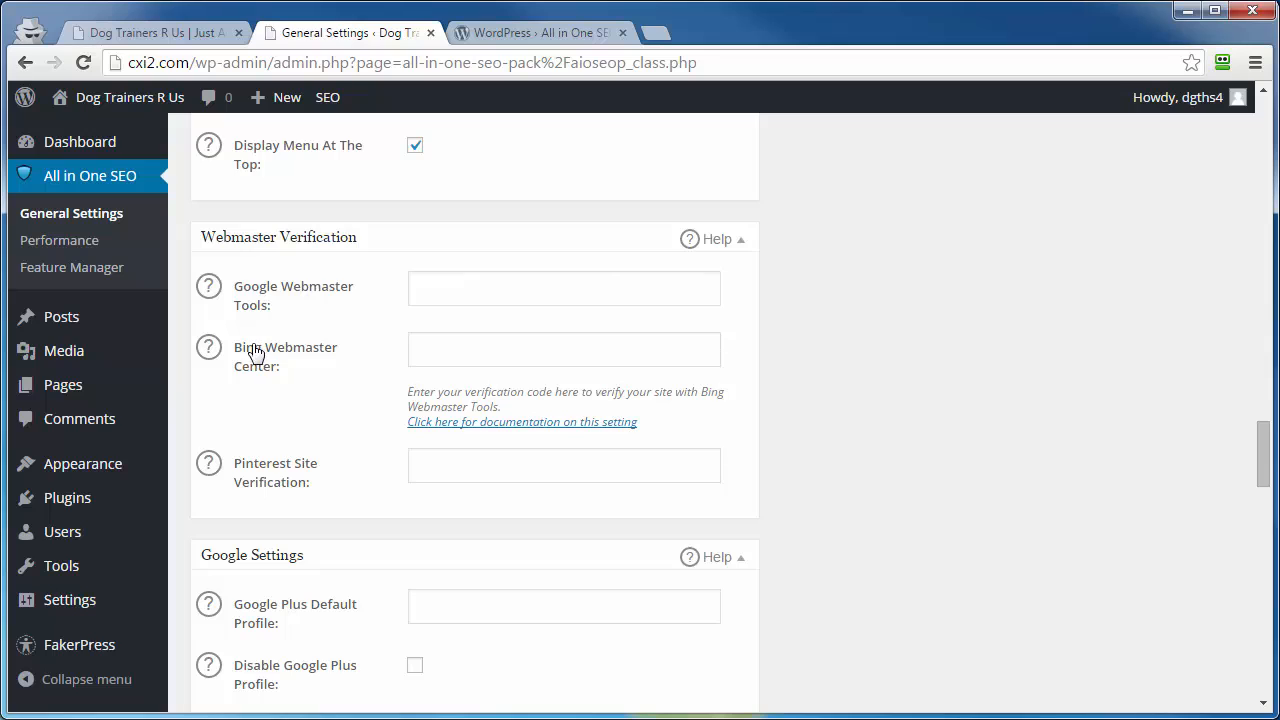
{"action": "left_click", "coordinate": [264, 350]}
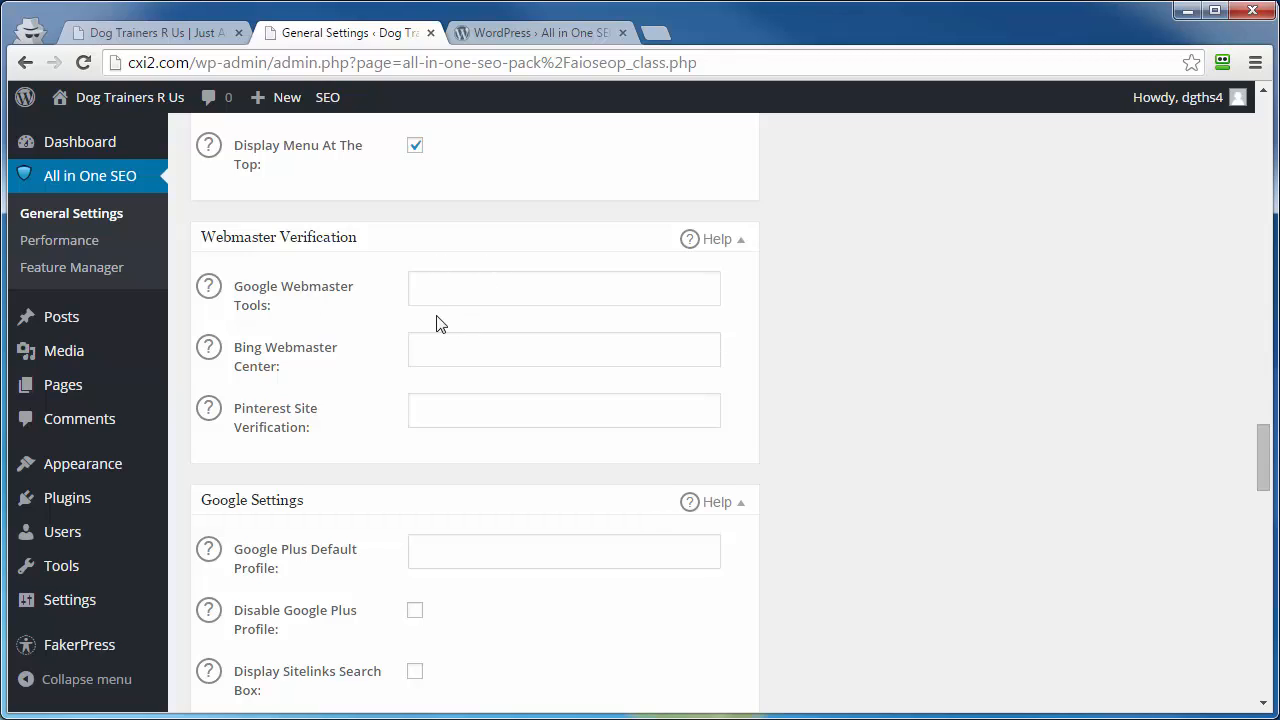
{"action": "scroll", "coordinate": [309, 390], "scroll_direction": "down", "scroll_amount": 3}
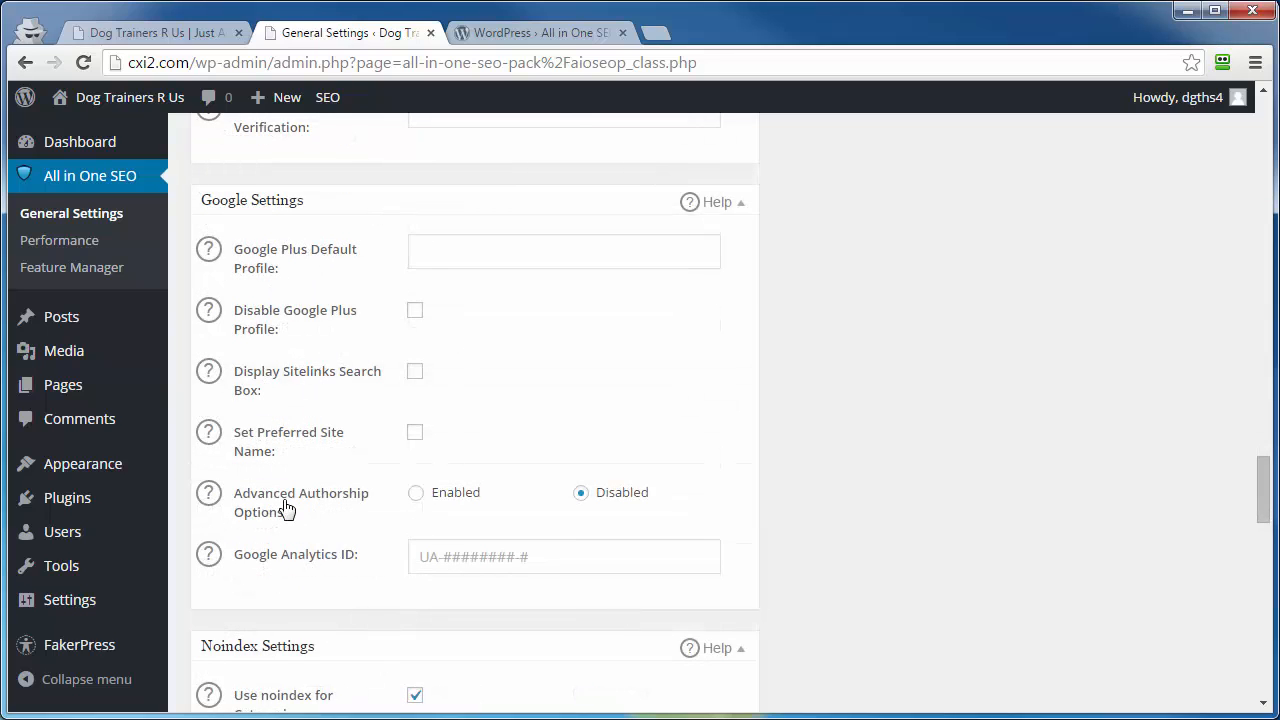
{"action": "scroll", "coordinate": [286, 563], "scroll_direction": "down", "scroll_amount": 5}
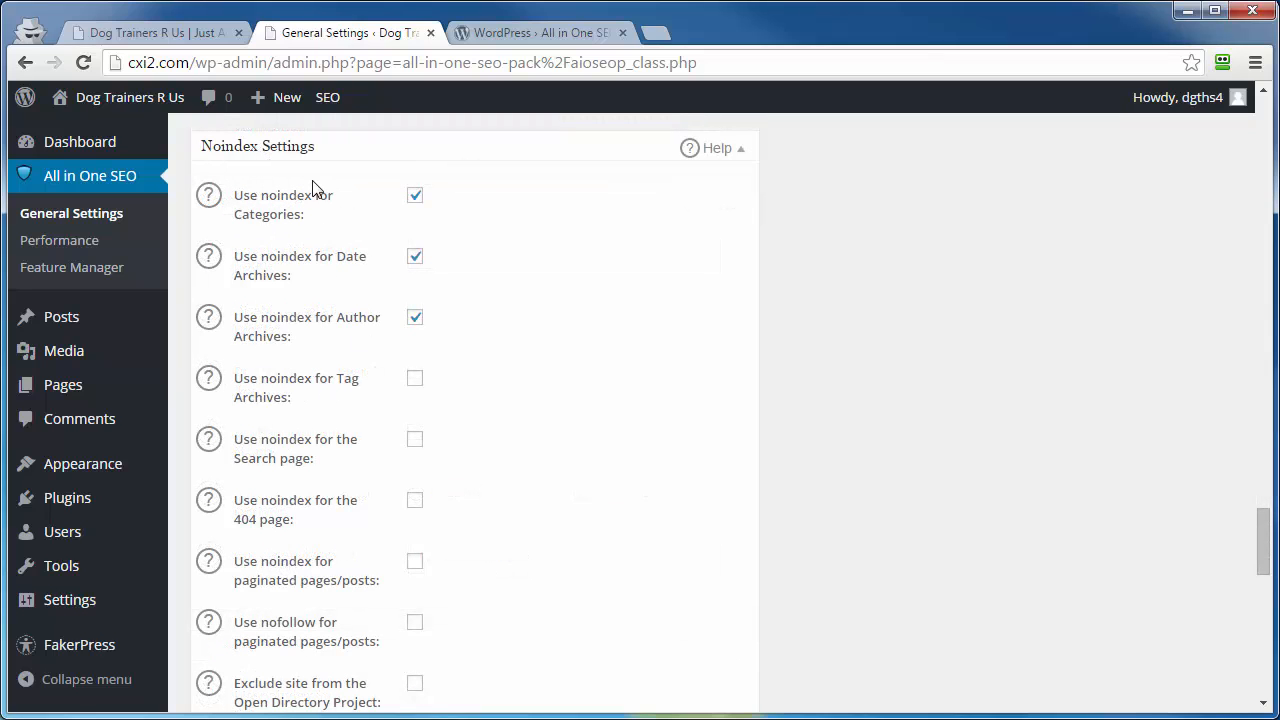
{"action": "scroll", "coordinate": [310, 285], "scroll_direction": "down", "scroll_amount": 5}
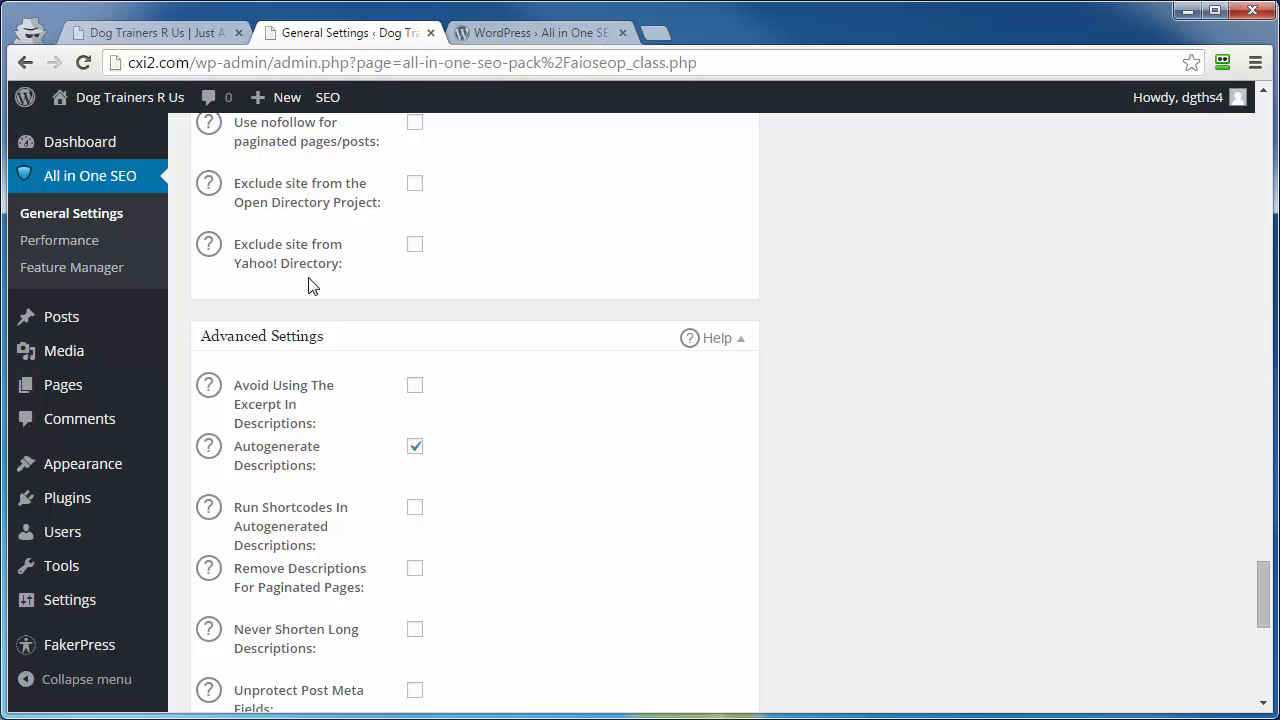
{"action": "scroll", "coordinate": [308, 285], "scroll_direction": "up", "scroll_amount": 5}
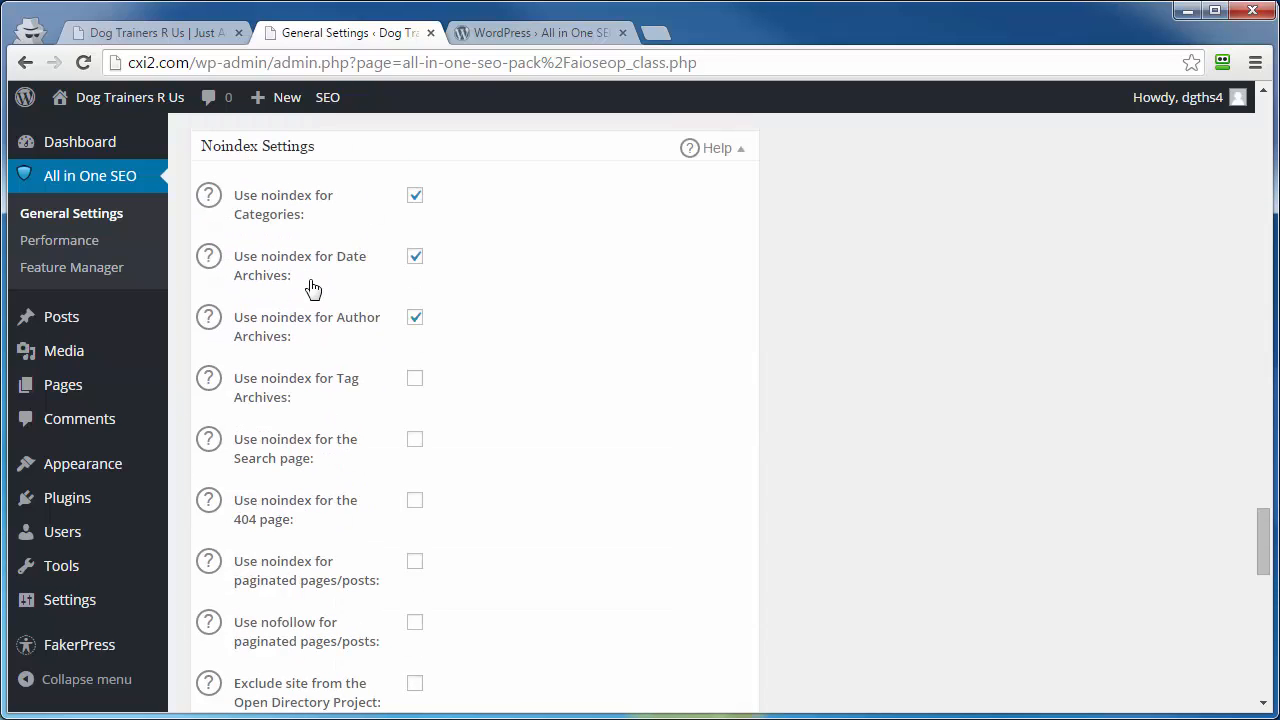
{"action": "scroll", "coordinate": [300, 280], "scroll_direction": "down", "scroll_amount": 5}
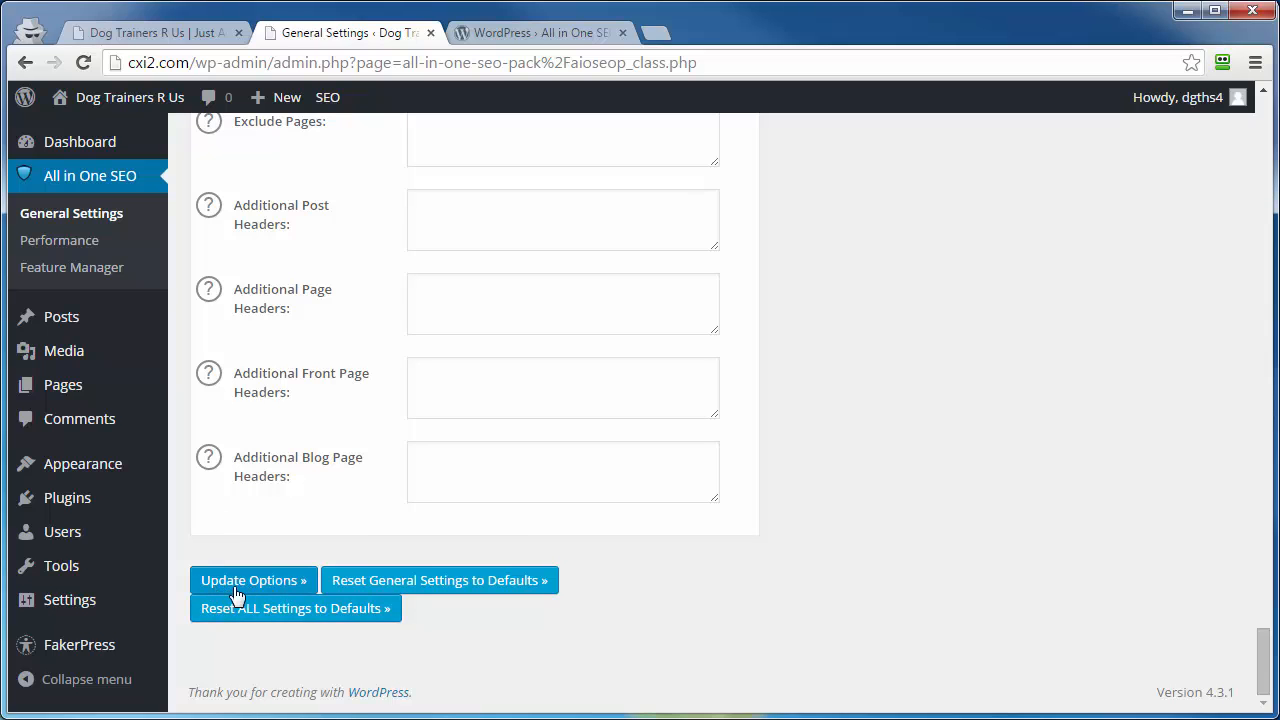
Save the plugin's general settings, and review the optional modules in the Feature Manager
{"action": "left_click", "coordinate": [240, 595]}
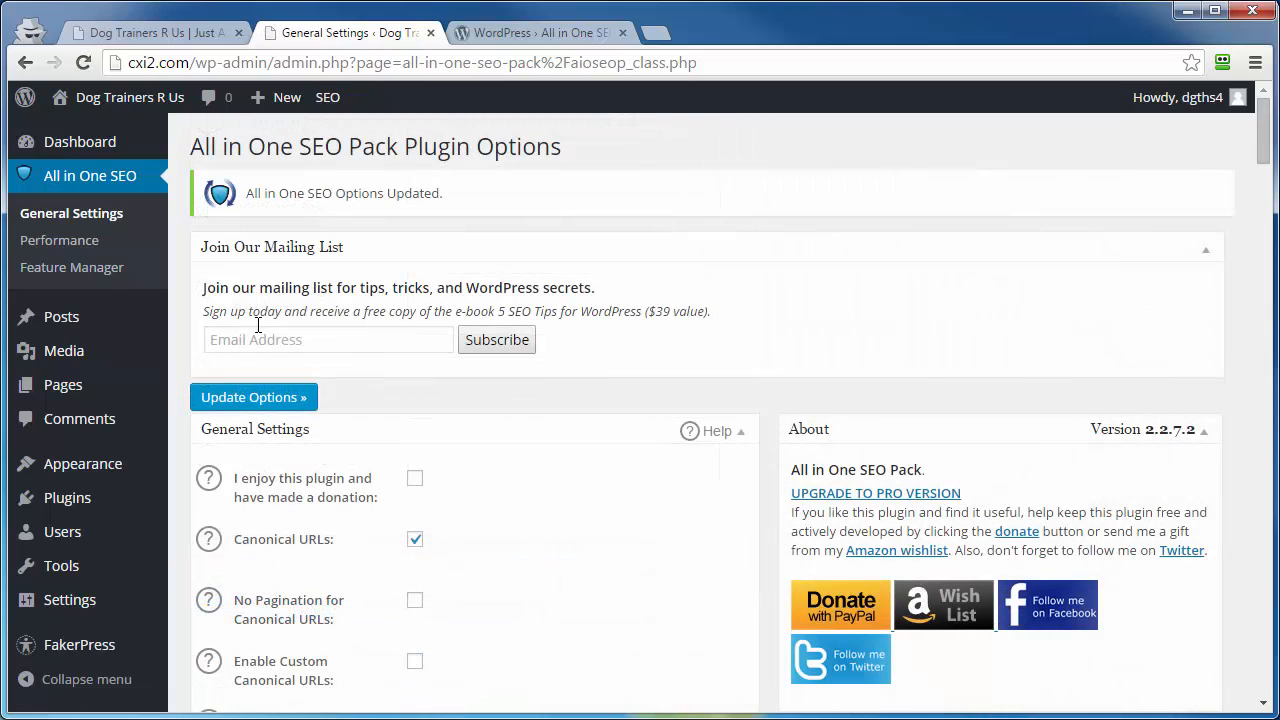
{"action": "left_click", "coordinate": [40, 269]}
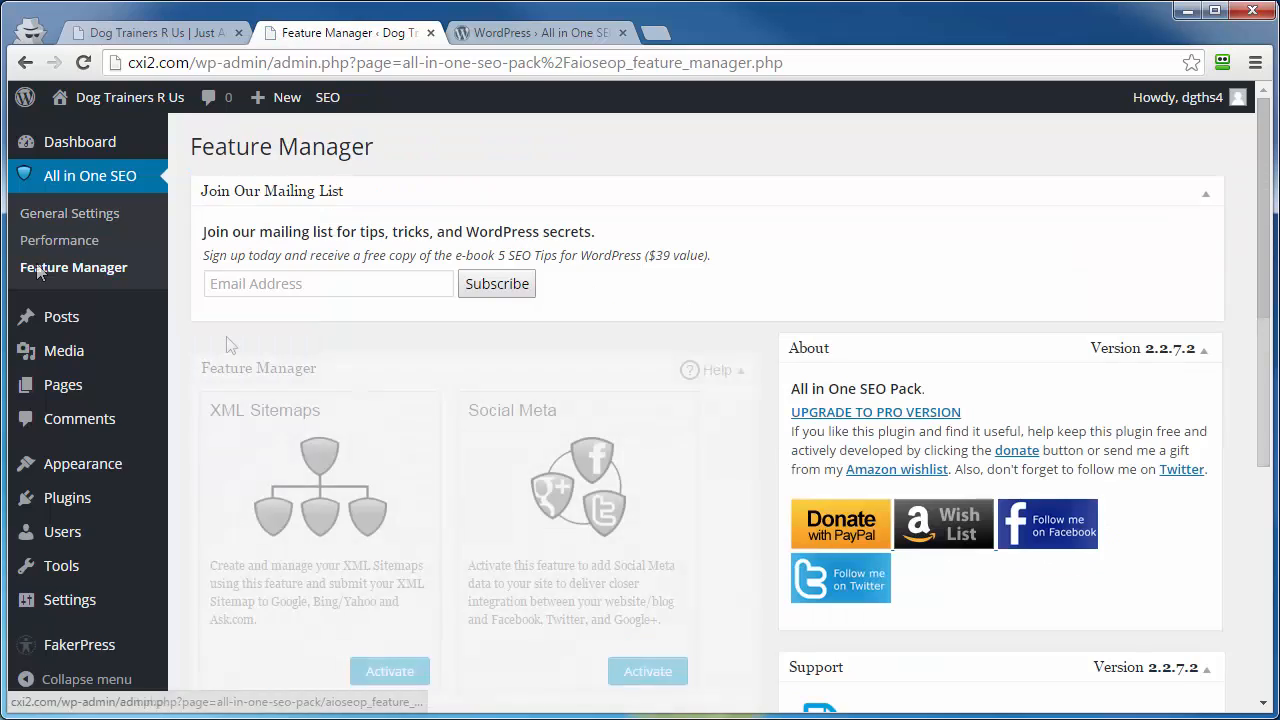
{"action": "scroll", "coordinate": [229, 343], "scroll_direction": "down", "scroll_amount": 2}
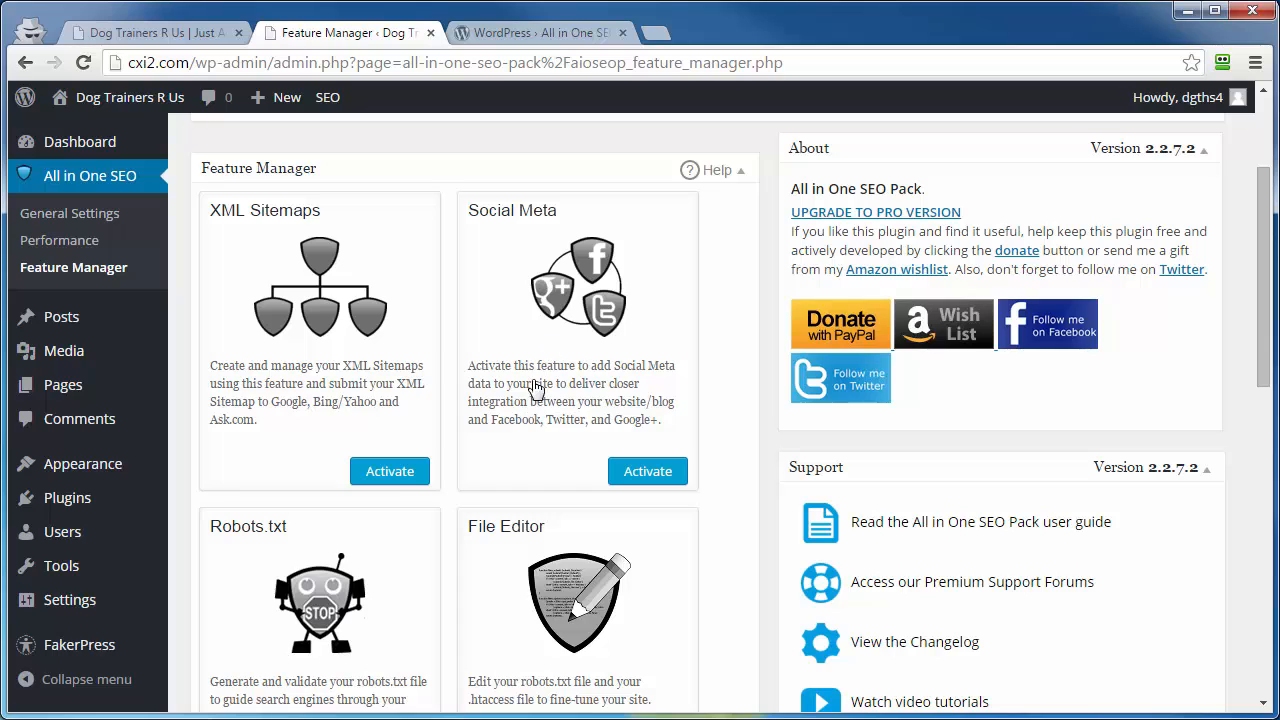
{"action": "scroll", "coordinate": [500, 418], "scroll_direction": "down", "scroll_amount": 3}
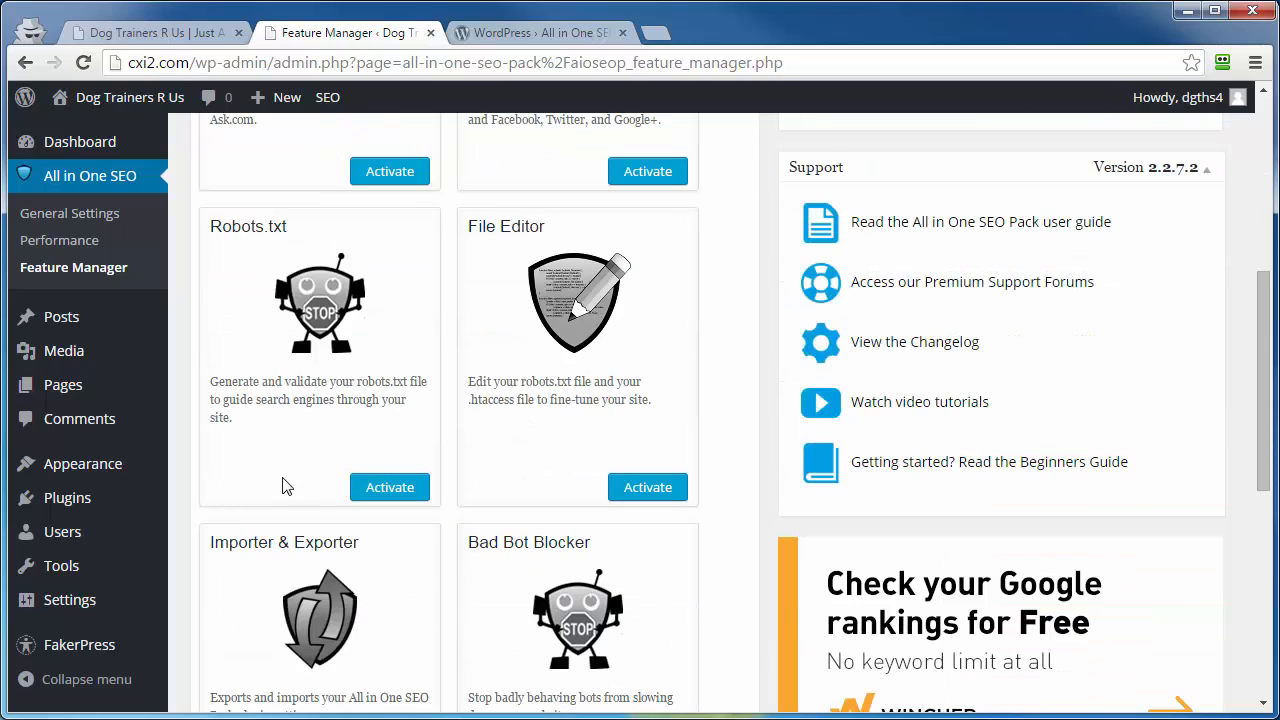
{"action": "scroll", "coordinate": [480, 560], "scroll_direction": "down", "scroll_amount": 2}
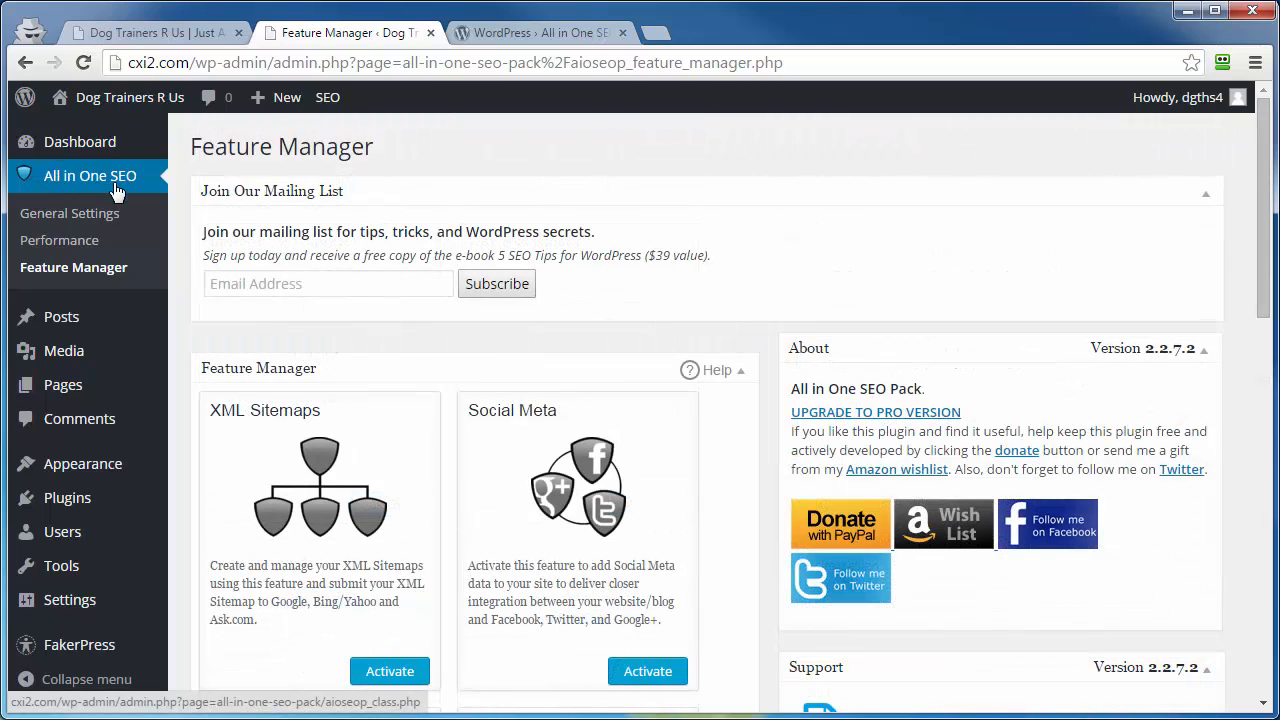
Open the post "Dog Training Helps You And Your Pet" for editing and examine its All in One SEO Pack preview snippet
{"action": "mouse_move", "coordinate": [52, 324]}
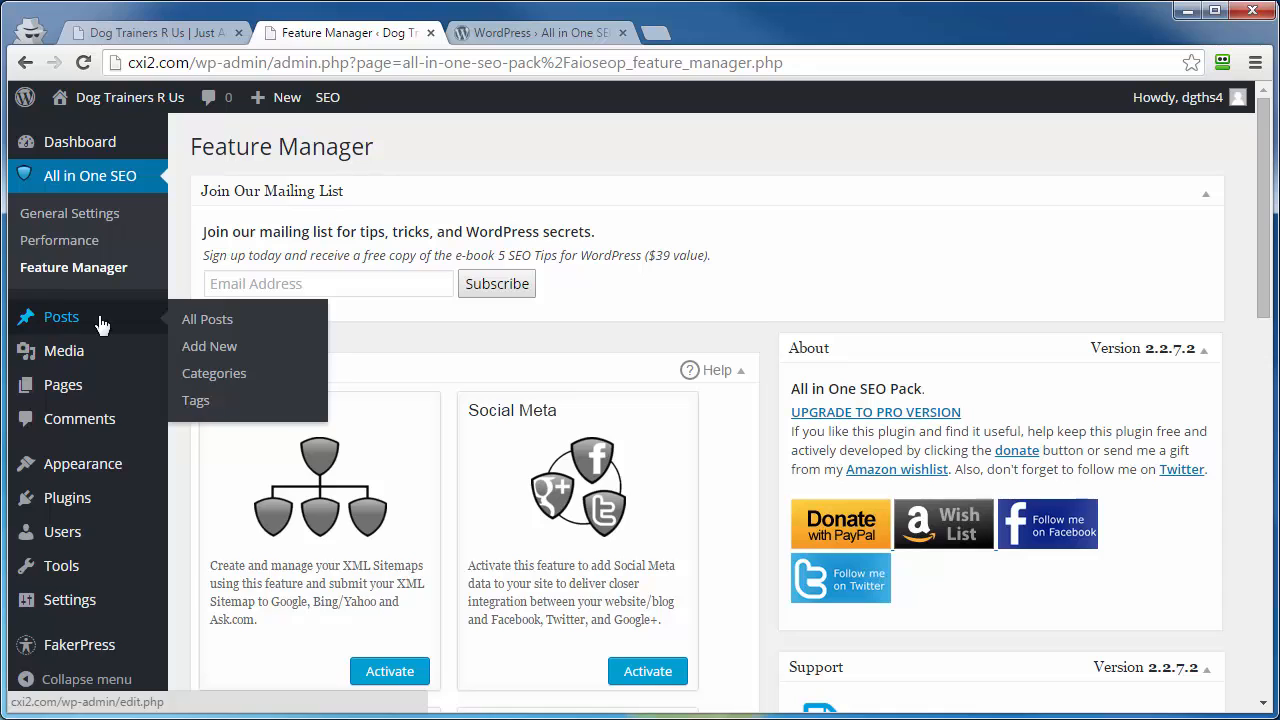
{"action": "left_click", "coordinate": [207, 346]}
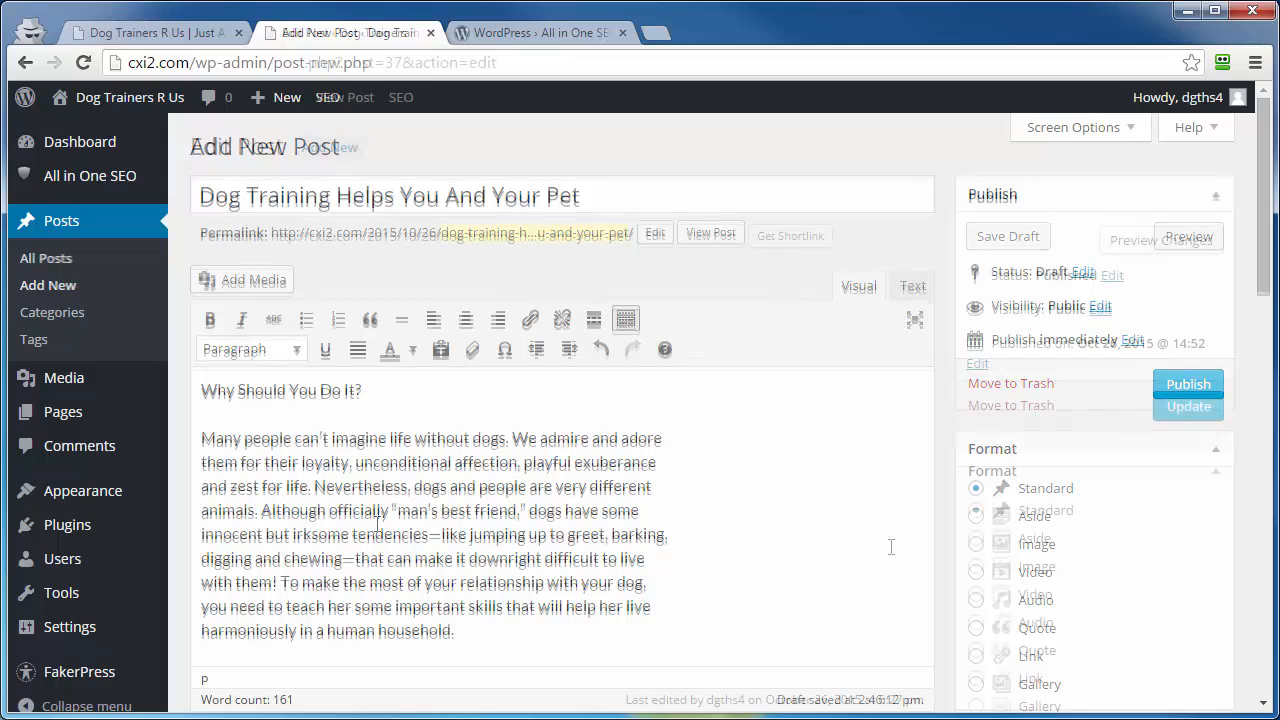
{"action": "scroll", "coordinate": [877, 470], "scroll_direction": "down", "scroll_amount": 6}
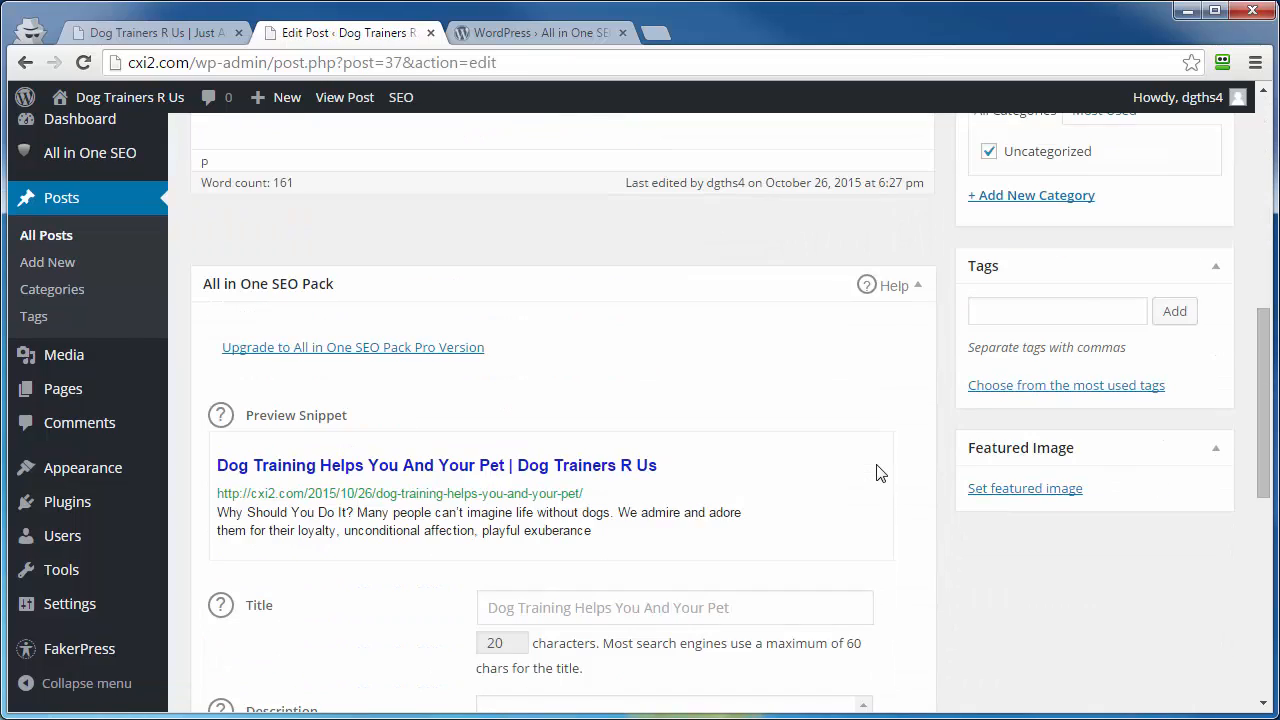
{"action": "scroll", "coordinate": [877, 470], "scroll_direction": "down", "scroll_amount": 1}
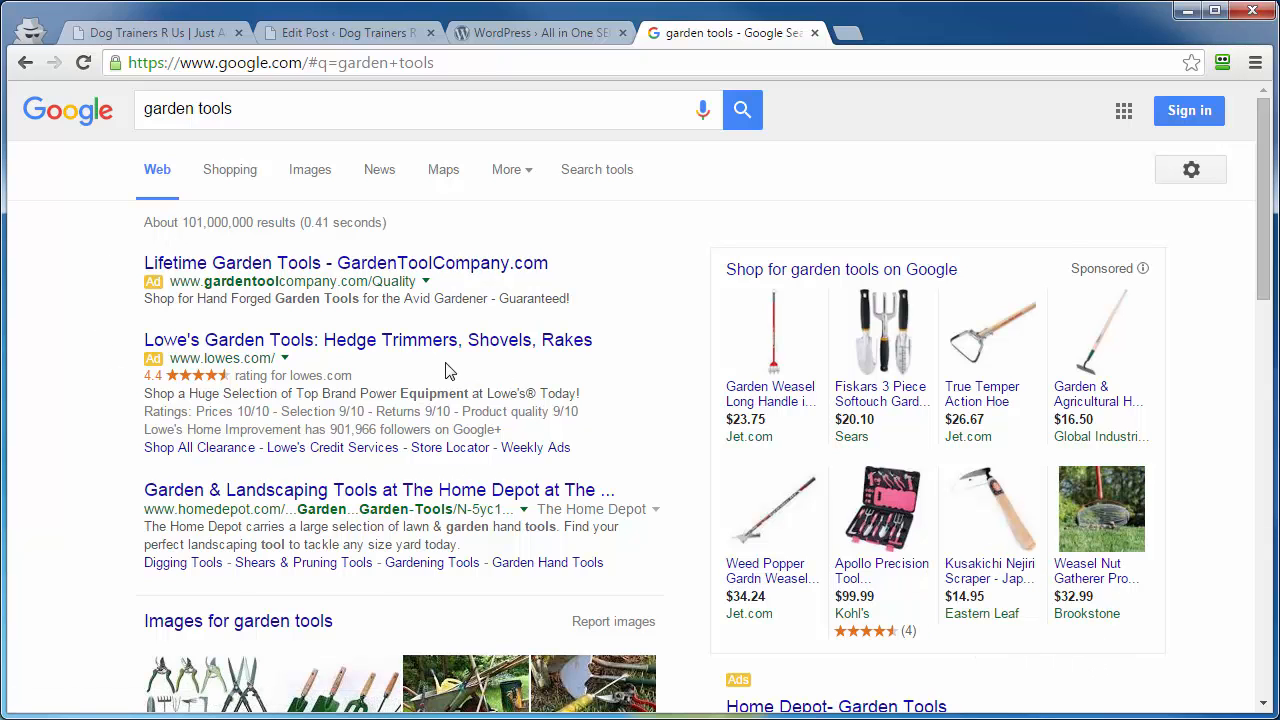
Compare the layout of the Google results for "garden tools" with the post's preview snippet
{"action": "scroll", "coordinate": [447, 371], "scroll_direction": "down", "scroll_amount": 3}
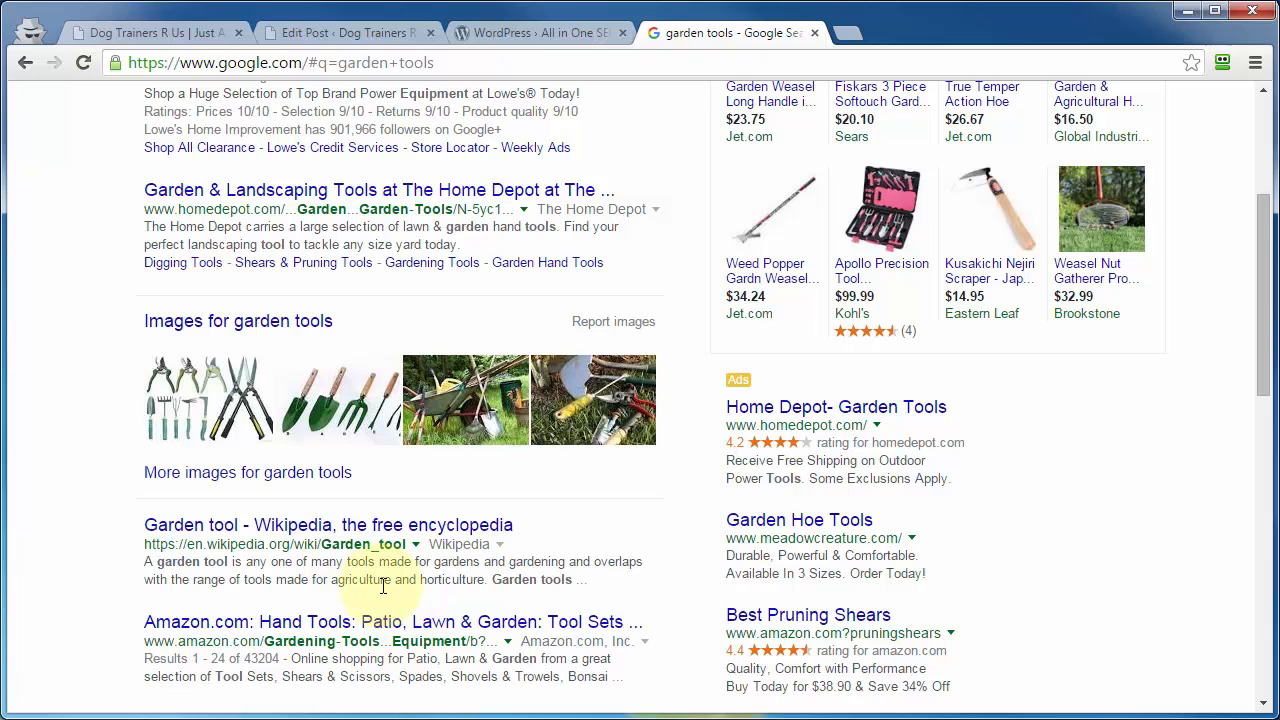
{"action": "left_click", "coordinate": [337, 33]}
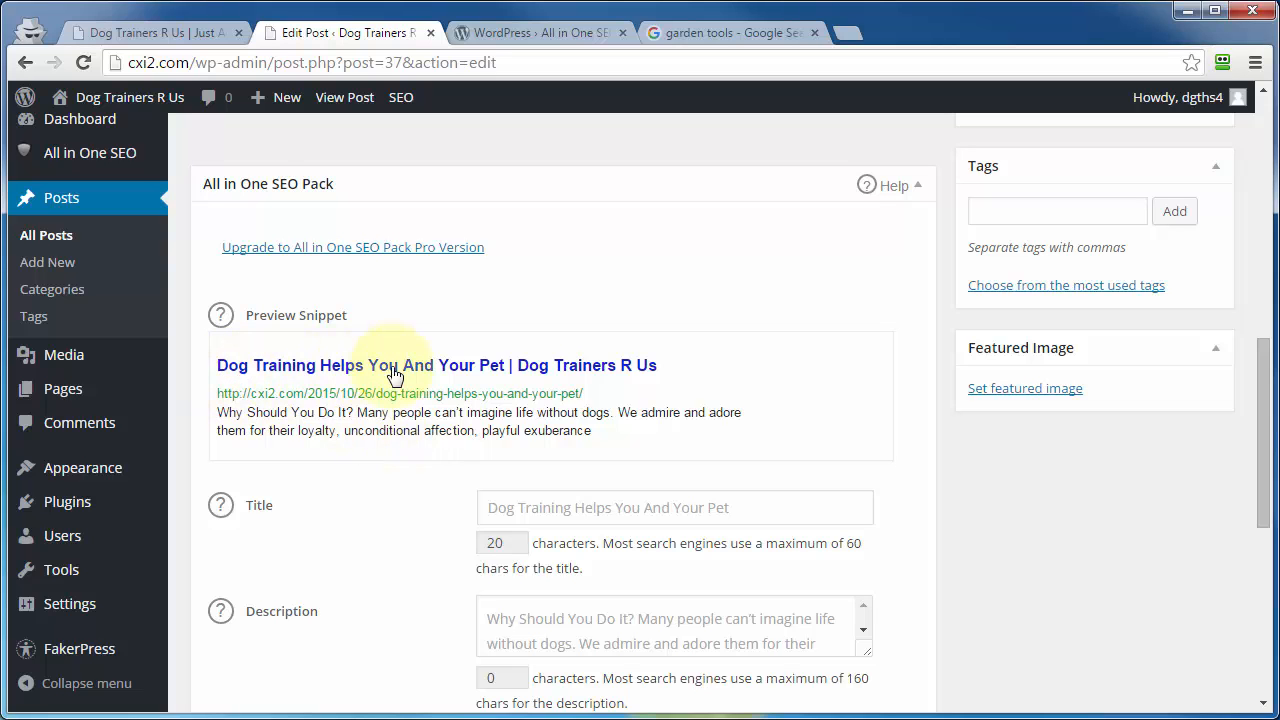
{"action": "scroll", "coordinate": [1055, 522], "scroll_direction": "up", "scroll_amount": 10}
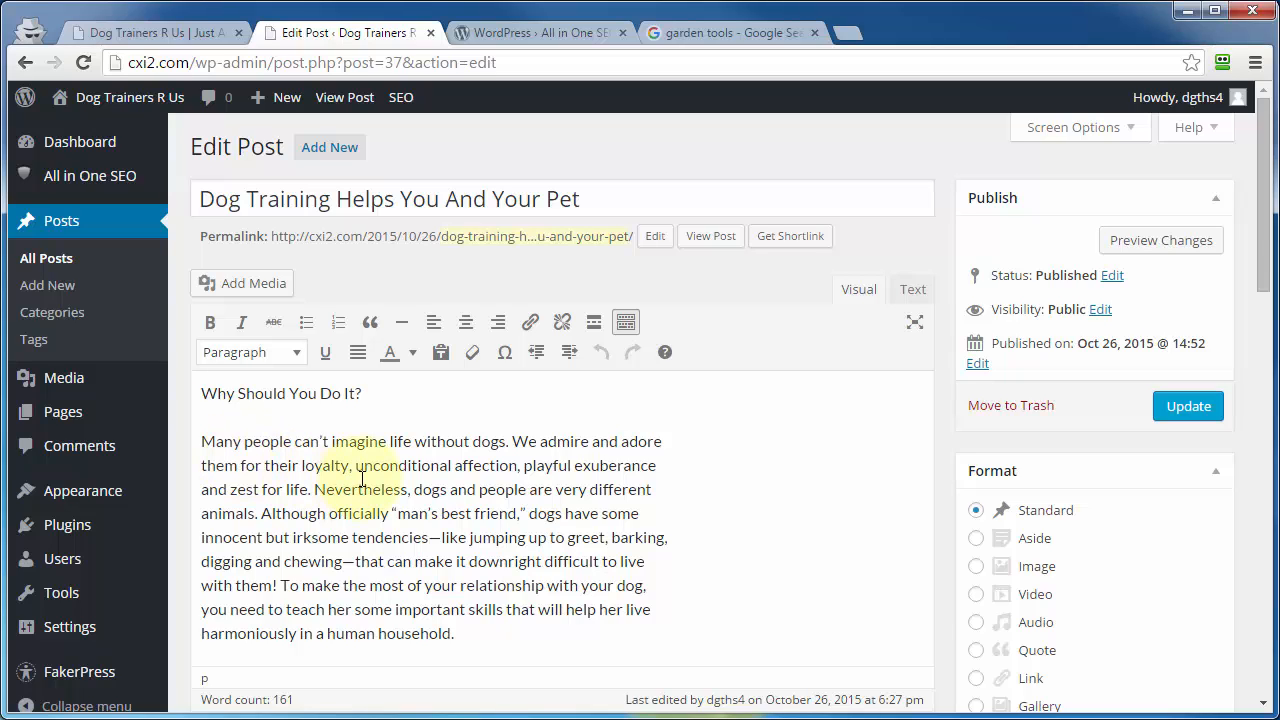
Enter "Dog Training Tips" as the post's title in the All in One SEO Pack section
{"action": "scroll", "coordinate": [973, 560], "scroll_direction": "down", "scroll_amount": 2}
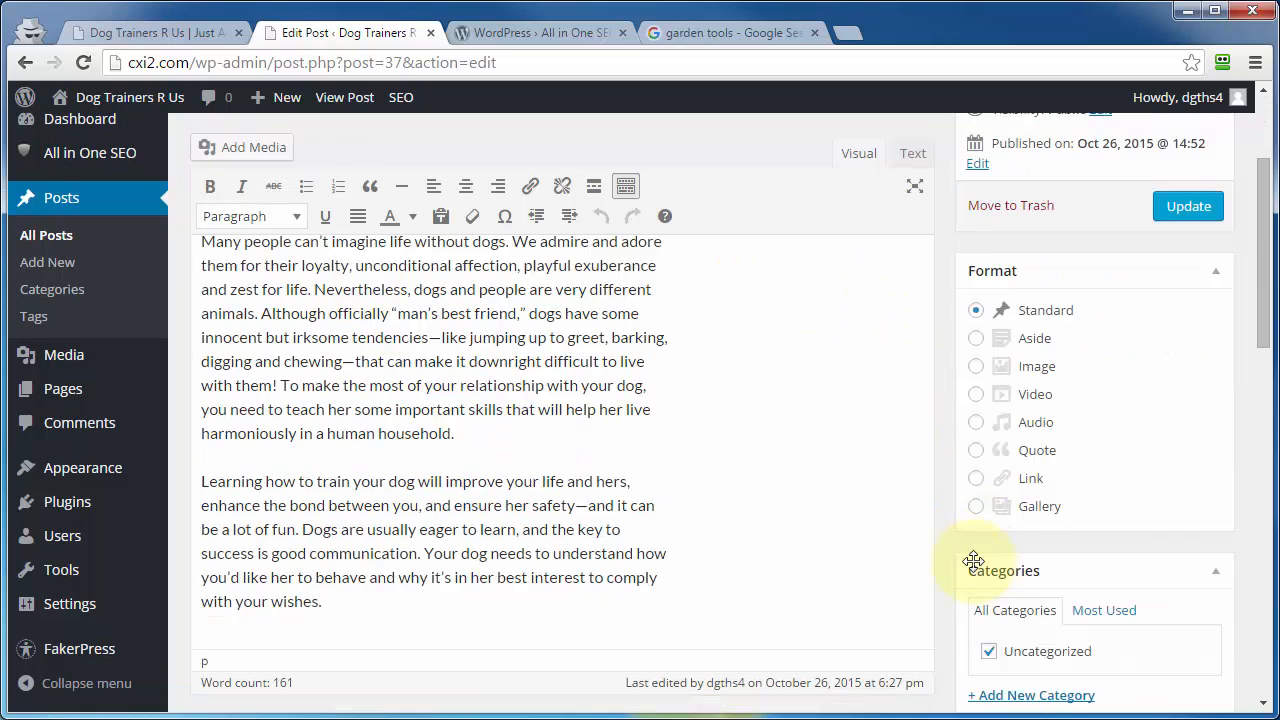
{"action": "scroll", "coordinate": [973, 560], "scroll_direction": "down", "scroll_amount": 5}
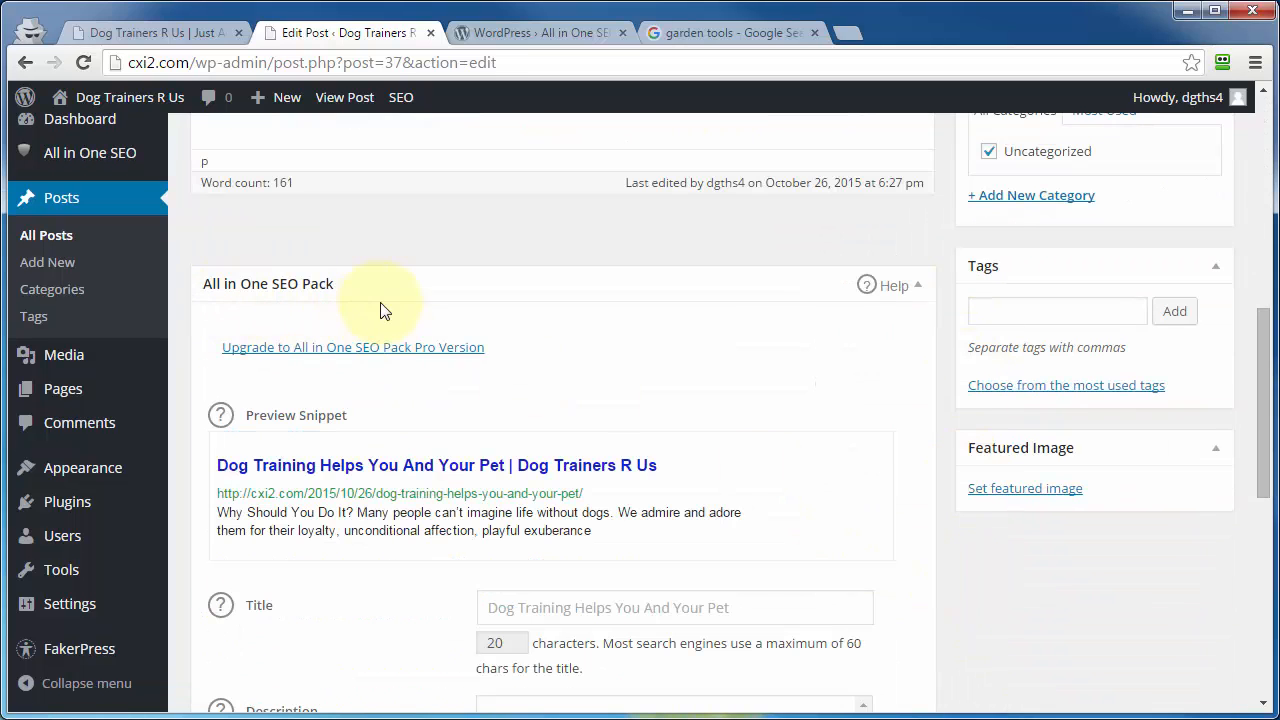
{"action": "scroll", "coordinate": [746, 377], "scroll_direction": "down", "scroll_amount": 2}
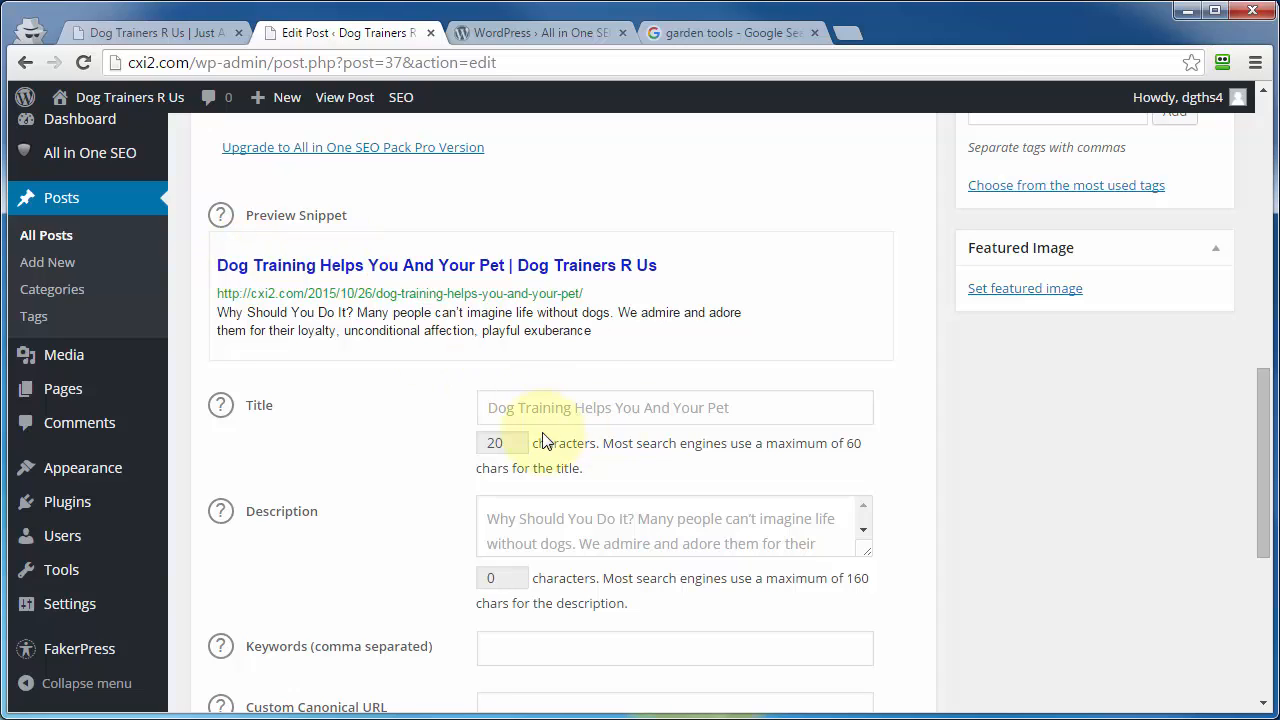
{"action": "left_click", "coordinate": [492, 408]}
{"action": "type", "text": "Dog Training Tips"}
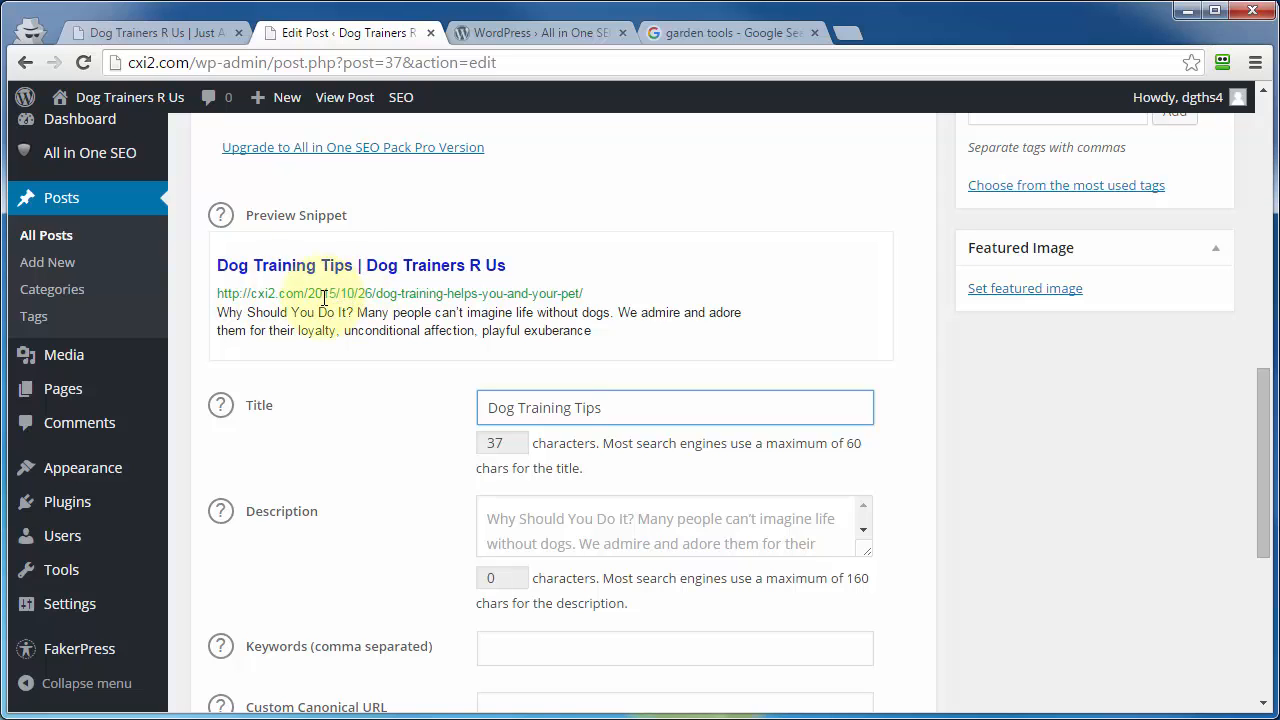
Check the post's permalink, change the site's permalink structure to Post name in a separate tab, and save it
{"action": "scroll", "coordinate": [352, 520], "scroll_direction": "up", "scroll_amount": 5}
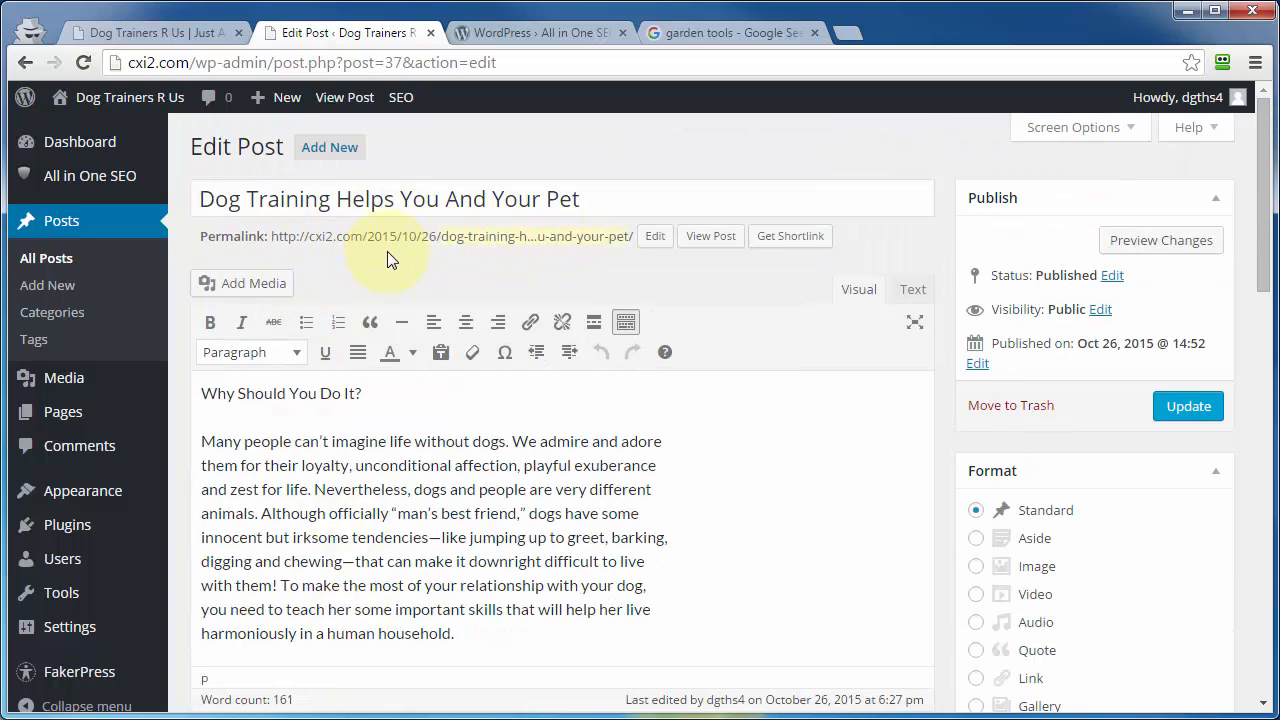
{"action": "scroll", "coordinate": [358, 318], "scroll_direction": "down", "scroll_amount": 3}
{"action": "scroll", "coordinate": [229, 651], "scroll_direction": "down", "scroll_amount": 6}
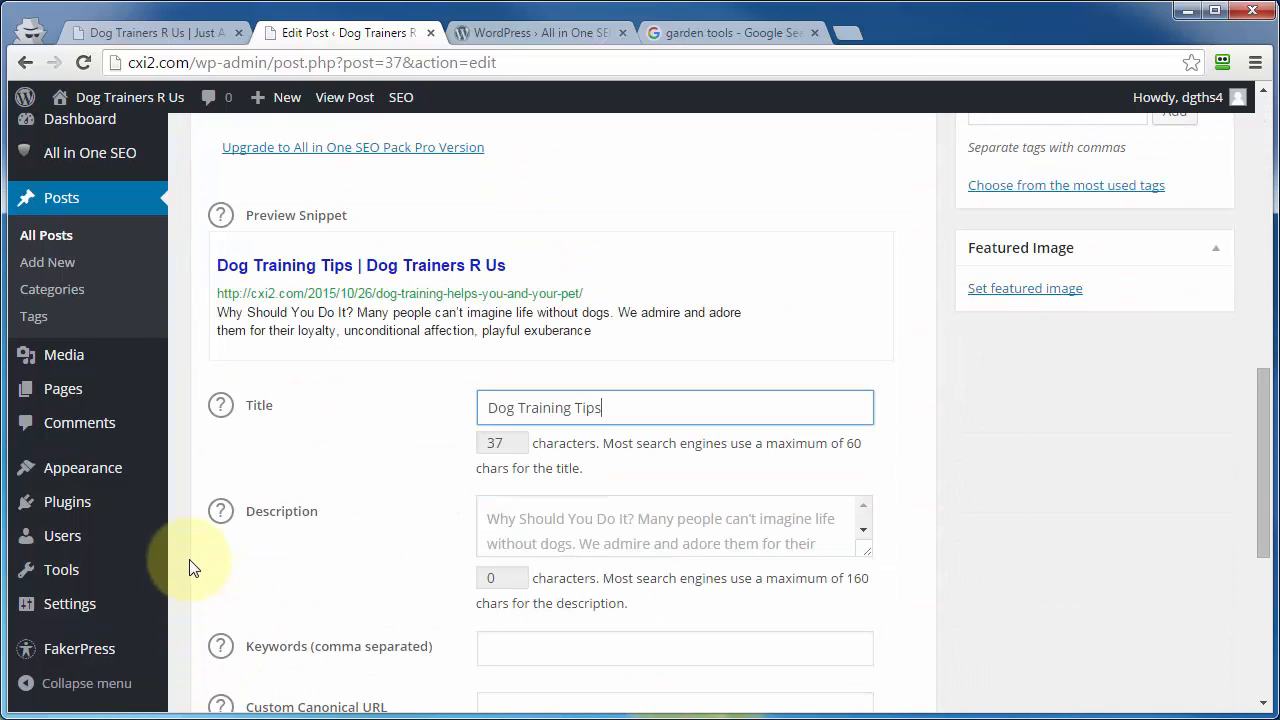
{"action": "mouse_move", "coordinate": [50, 604]}
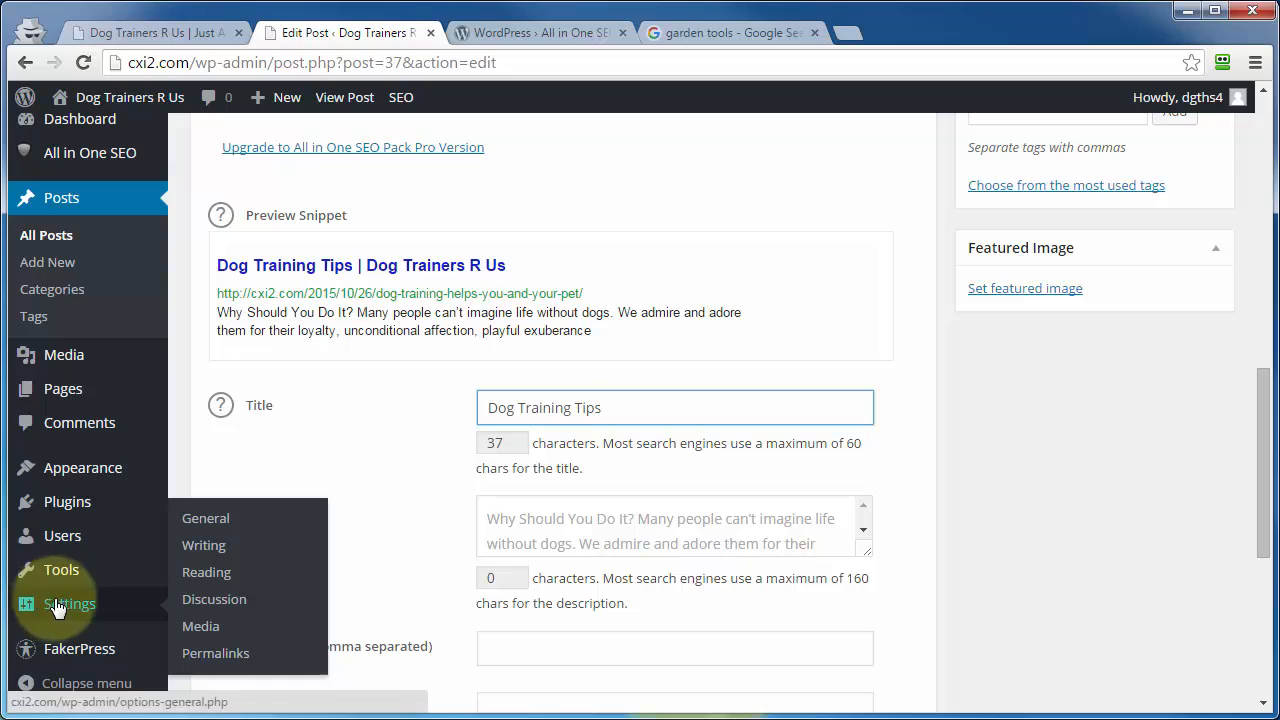
{"action": "right_click", "coordinate": [208, 660]}
{"action": "left_click", "coordinate": [255, 671]}
{"action": "key", "text": "ctrl+Tab"}
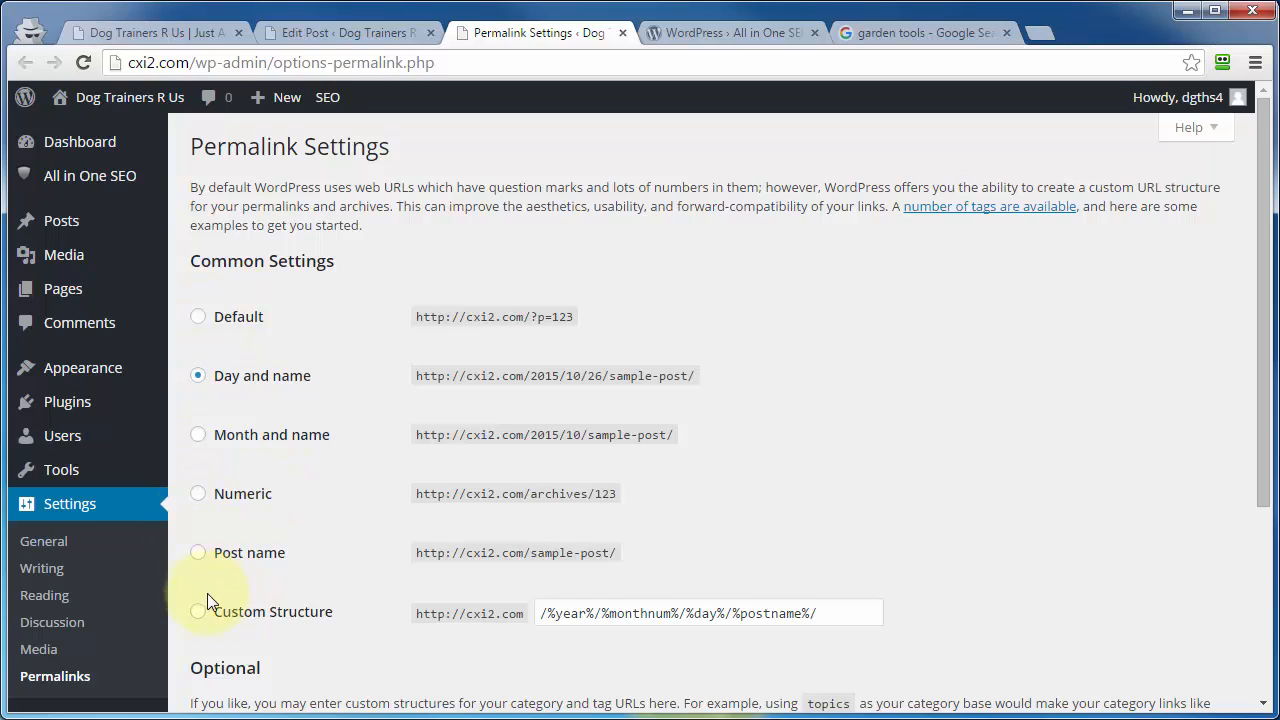
{"action": "left_click", "coordinate": [199, 553]}
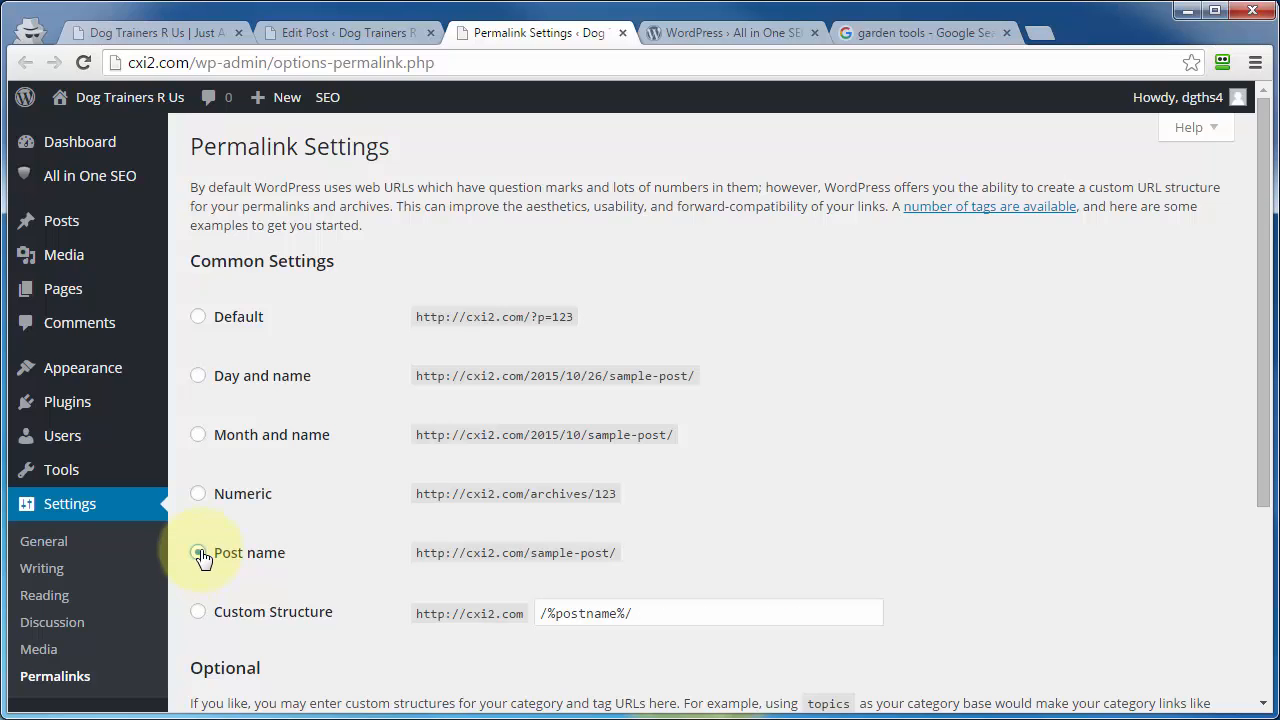
{"action": "scroll", "coordinate": [450, 552], "scroll_direction": "down", "scroll_amount": 3}
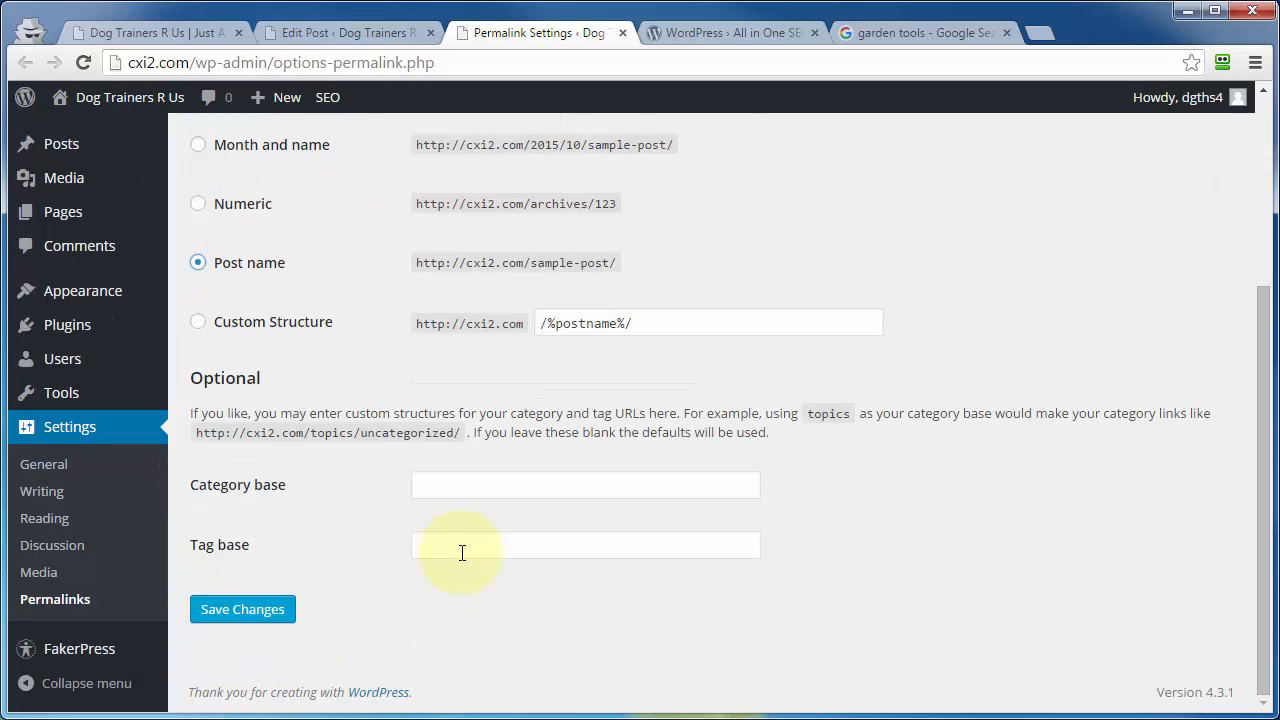
{"action": "left_click", "coordinate": [252, 612]}
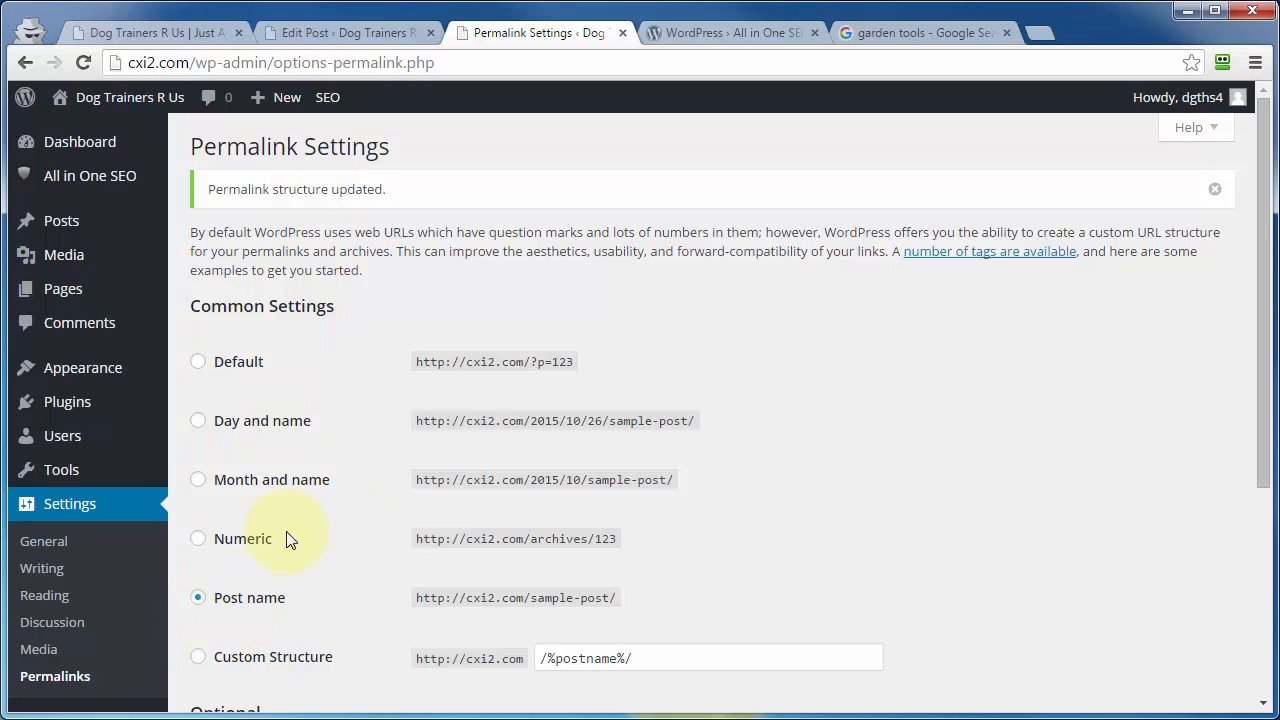
{"action": "key", "text": "ctrl+w"}
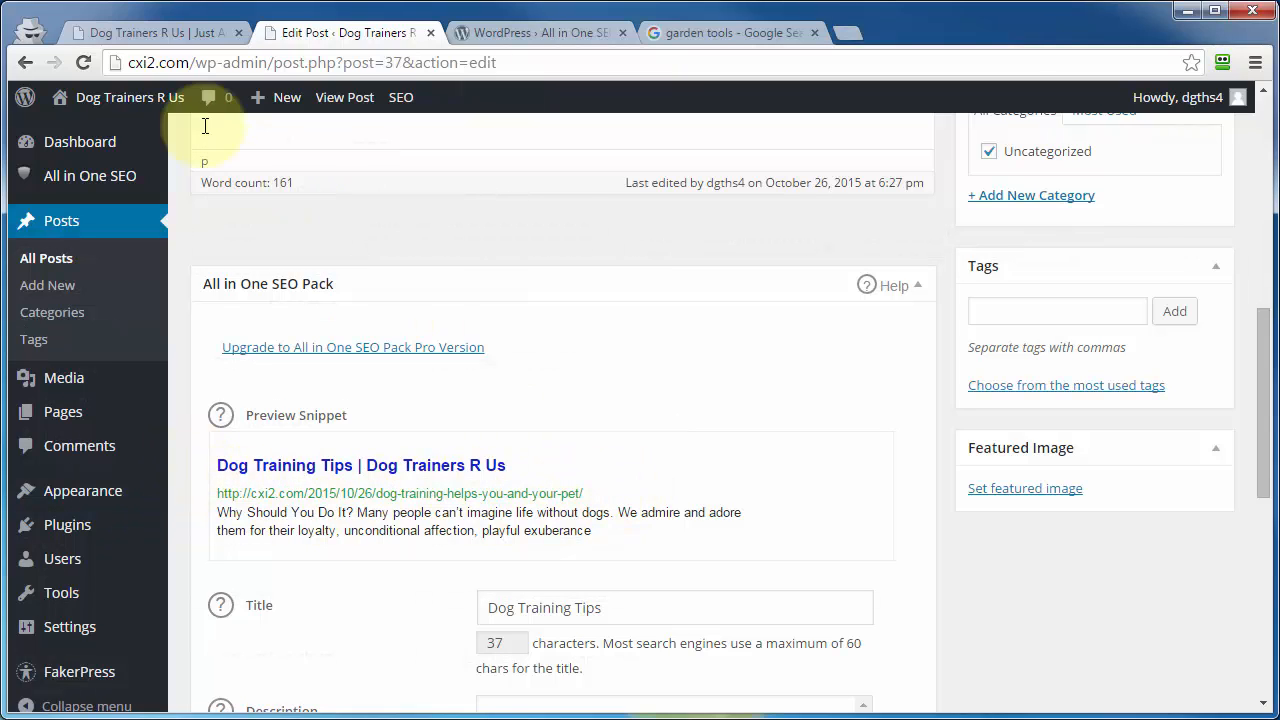
Reload the post editor and set the post's SEO title to "Dog Training Tips"
{"action": "left_click", "coordinate": [86, 61]}
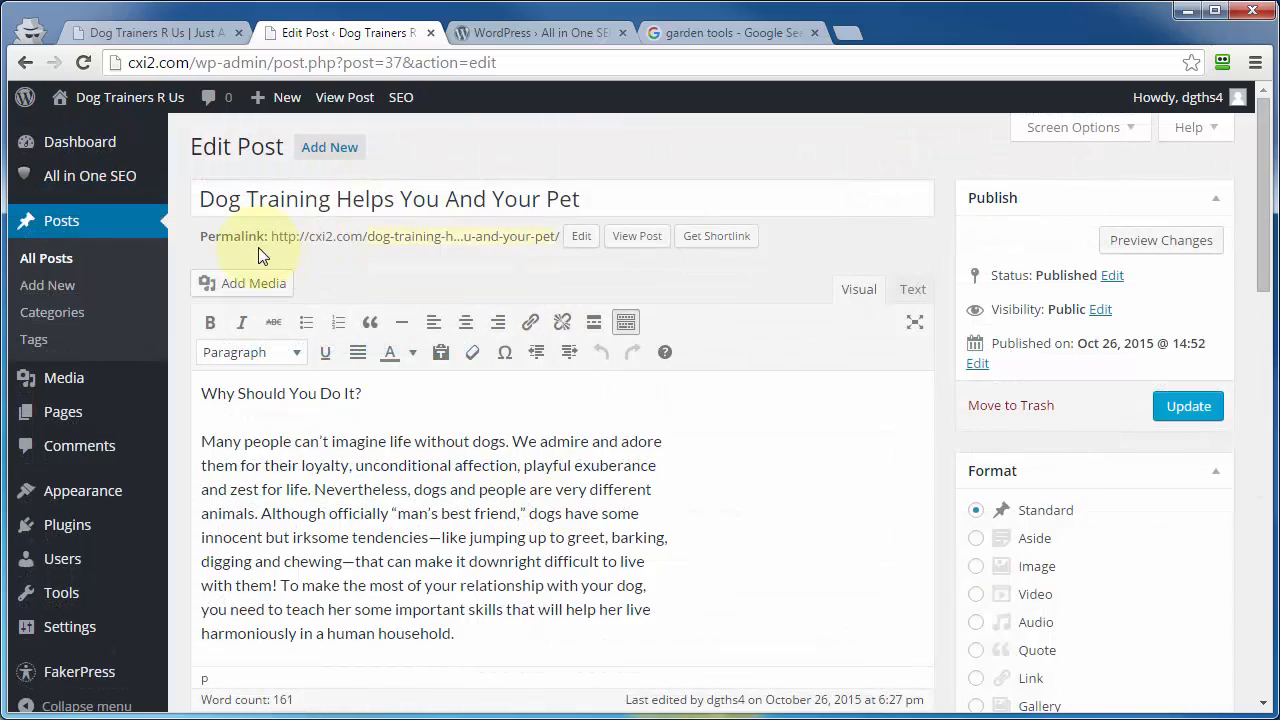
{"action": "scroll", "coordinate": [774, 505], "scroll_direction": "down", "scroll_amount": 6}
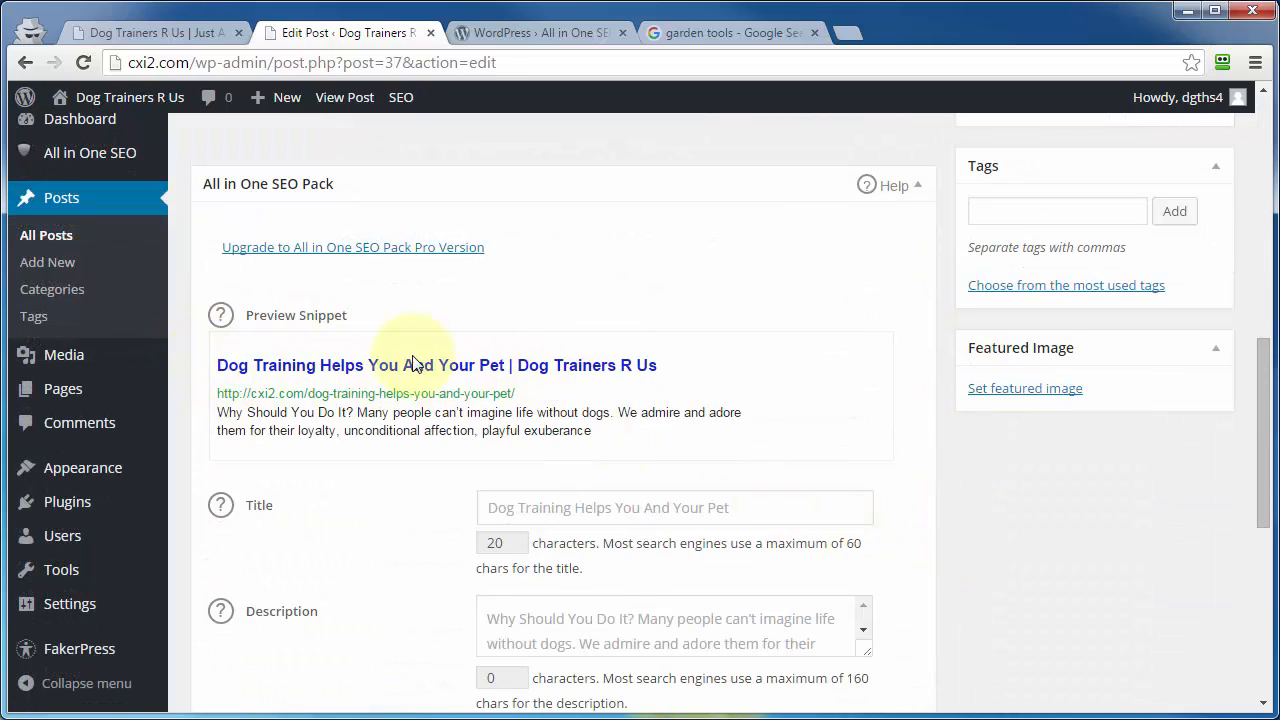
{"action": "left_click", "coordinate": [534, 507]}
{"action": "type", "text": "Dog Training Tips"}
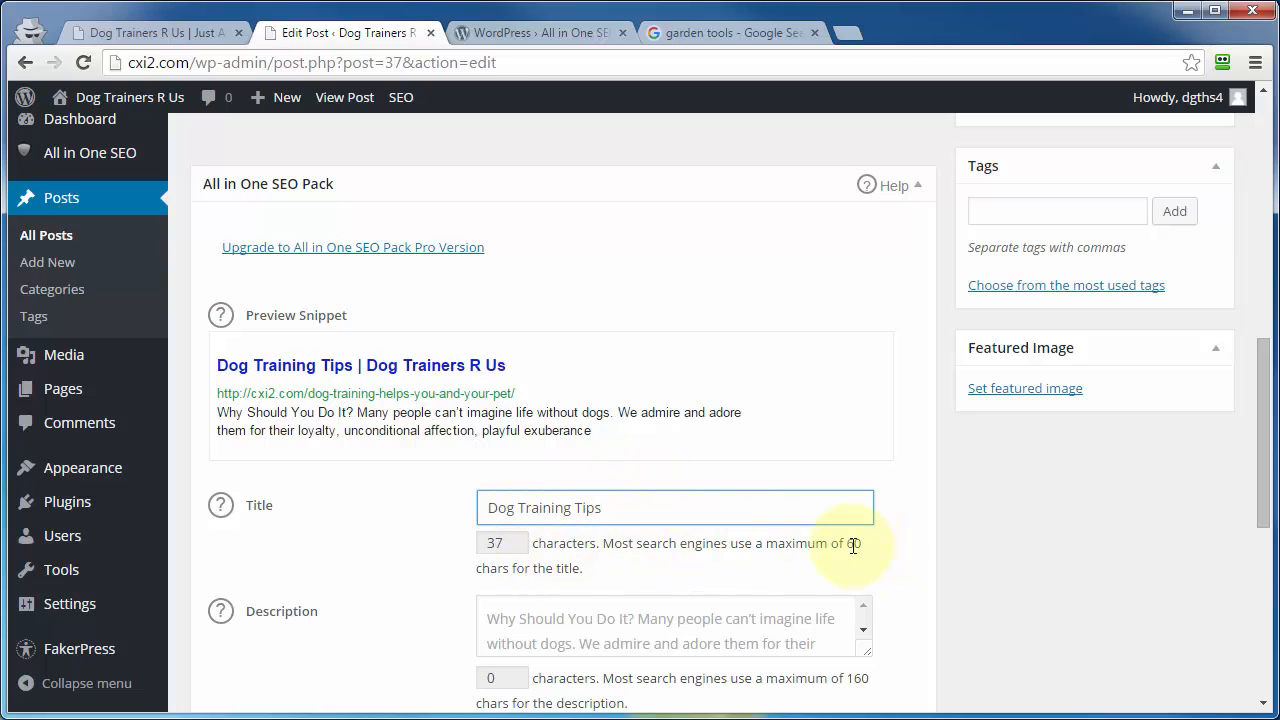
Set the SEO description to "This will give you some valuable dog training tips and techniques that every dog and puppy owner should have"
{"action": "key", "text": "Tab"}
{"action": "scroll", "coordinate": [219, 330], "scroll_direction": "down", "scroll_amount": 1}
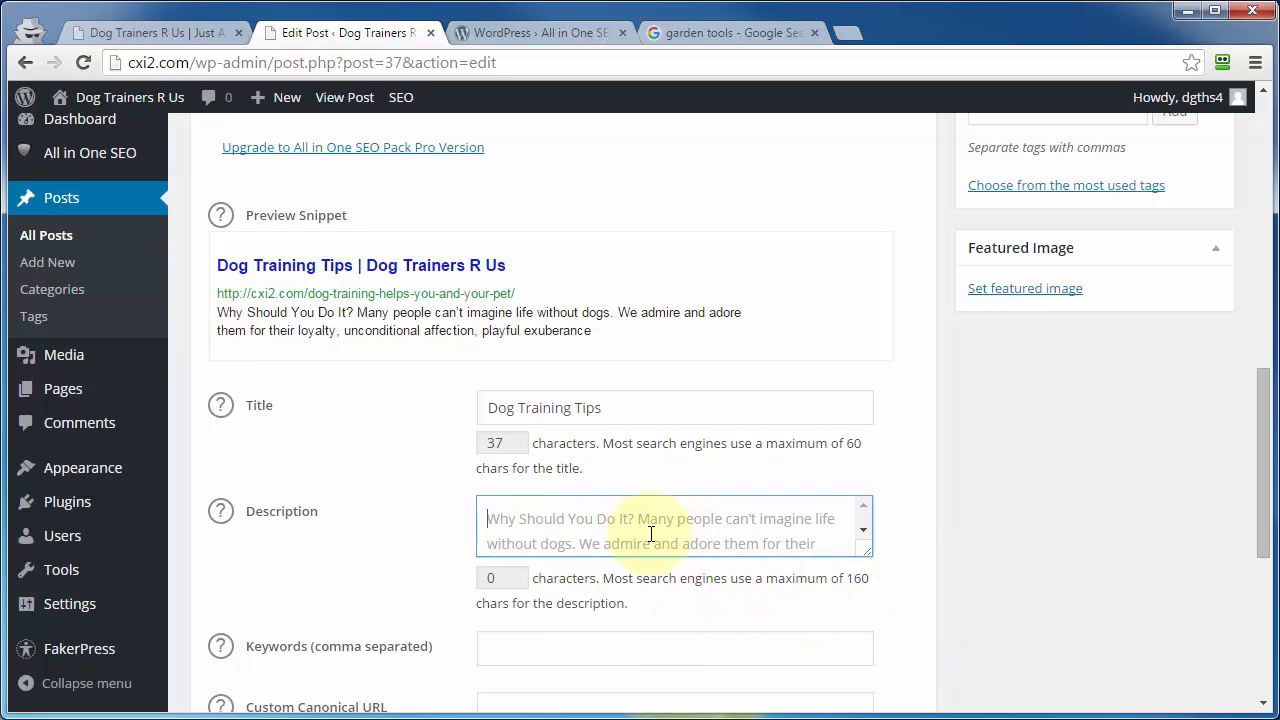
{"action": "type", "text": "This will give you some valuable dog training tips and techniques that every dog and puppy owner should have"}
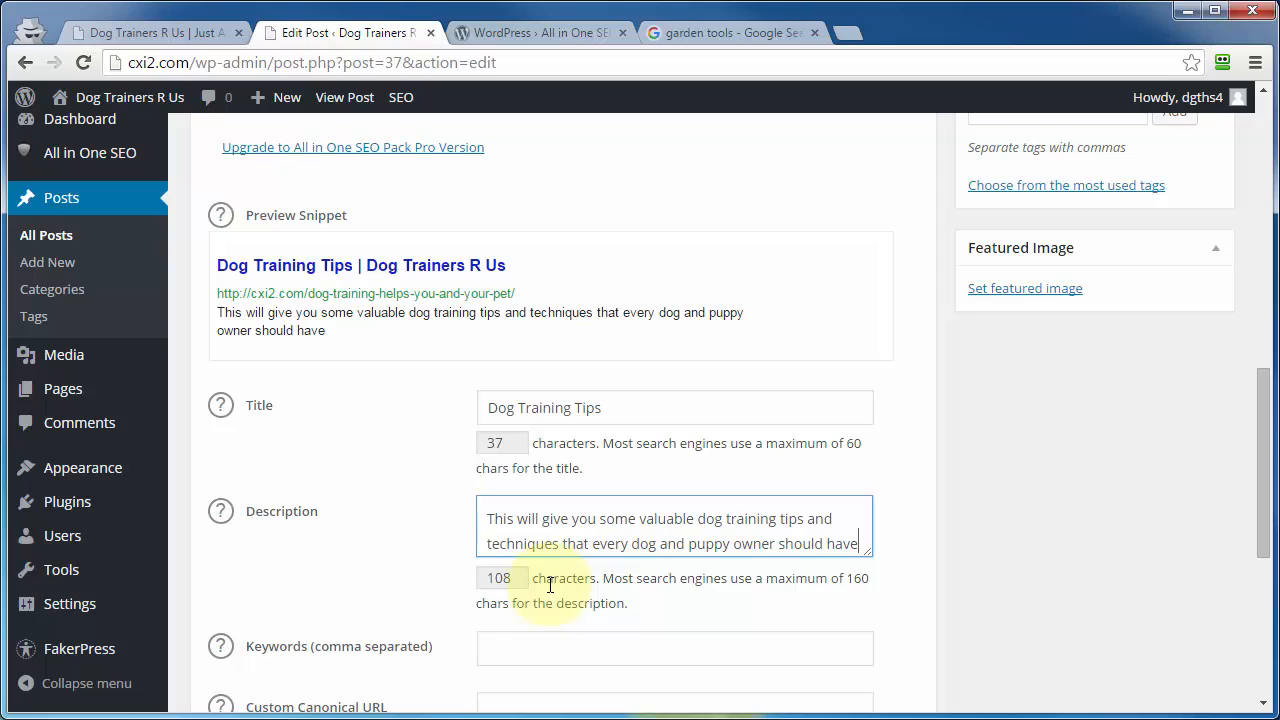
{"action": "scroll", "coordinate": [550, 585], "scroll_direction": "down", "scroll_amount": 2}
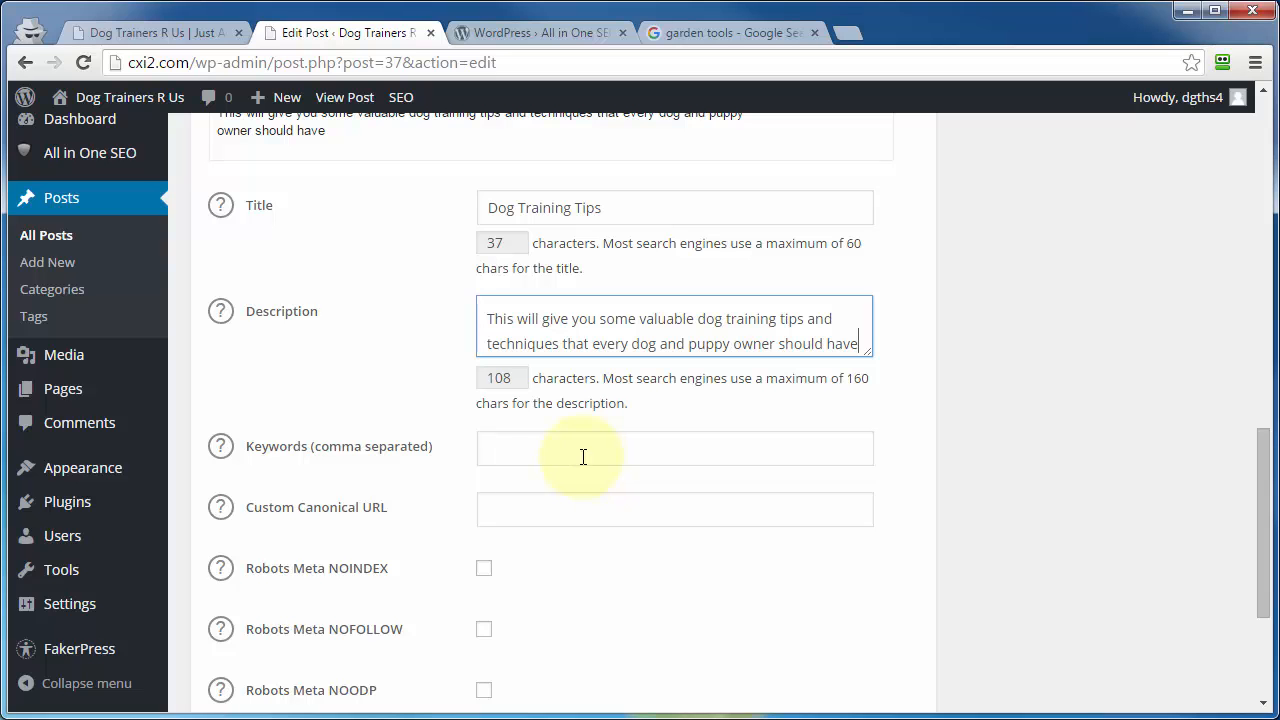
Look over the post's title and permalink, and compare them with the "garden tools" results on Google
{"action": "scroll", "coordinate": [654, 523], "scroll_direction": "up", "scroll_amount": 10}
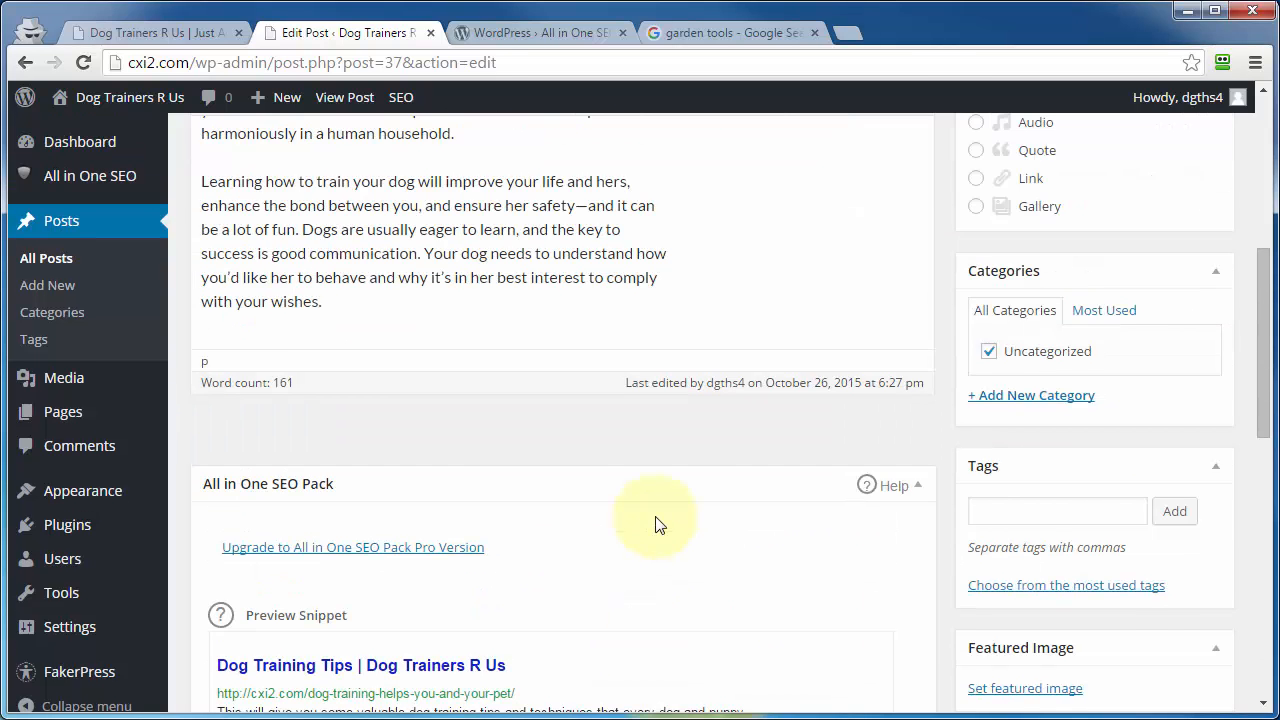
{"action": "scroll", "coordinate": [522, 490], "scroll_direction": "up", "scroll_amount": 1}
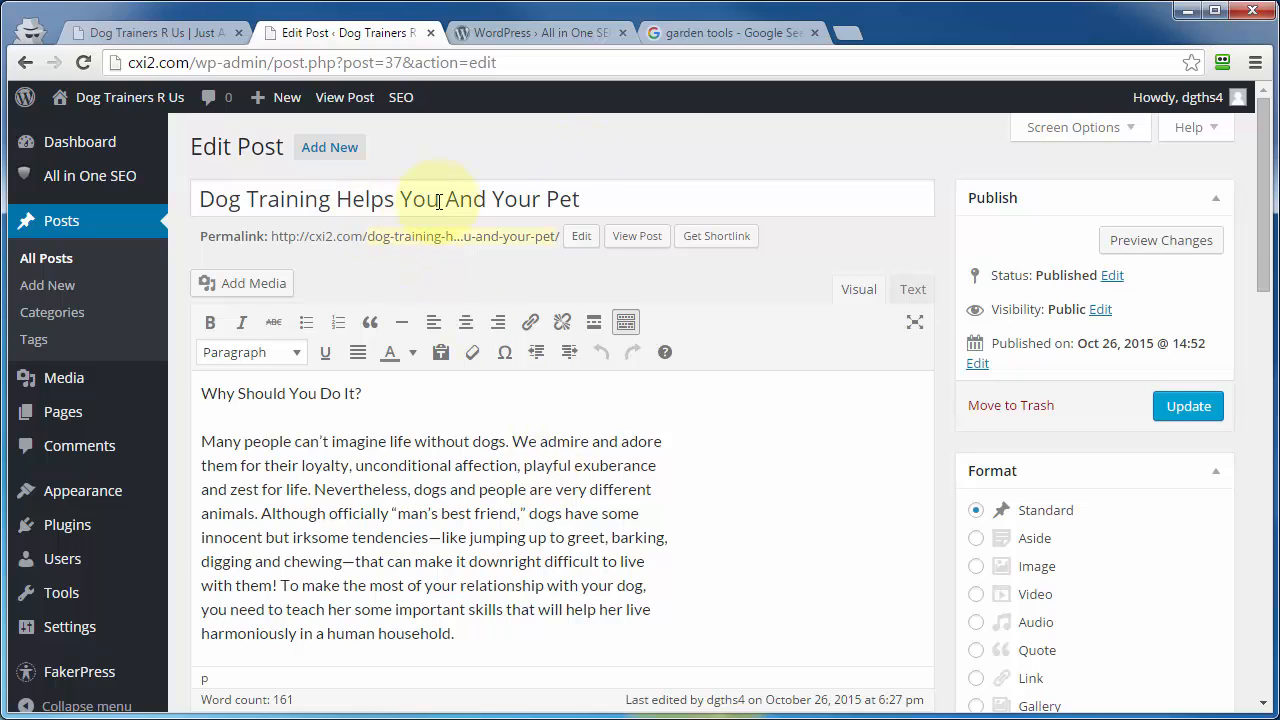
{"action": "left_click", "coordinate": [695, 33]}
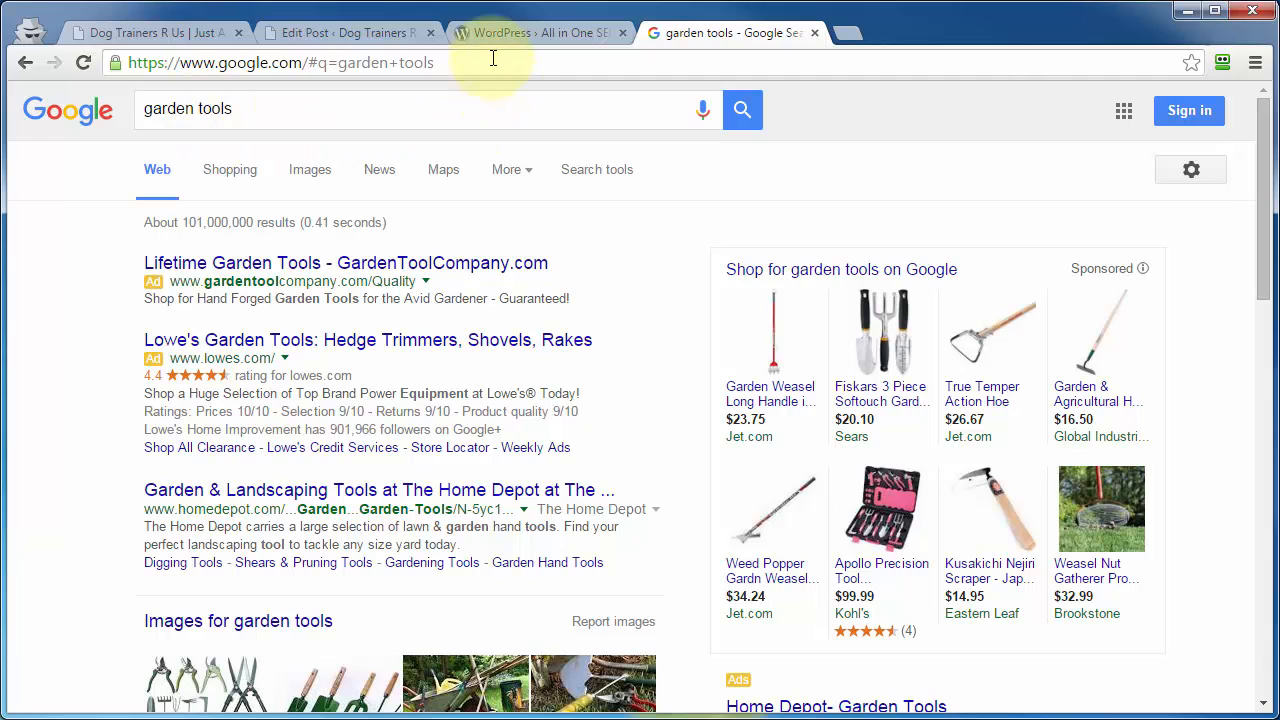
{"action": "left_click", "coordinate": [345, 33]}
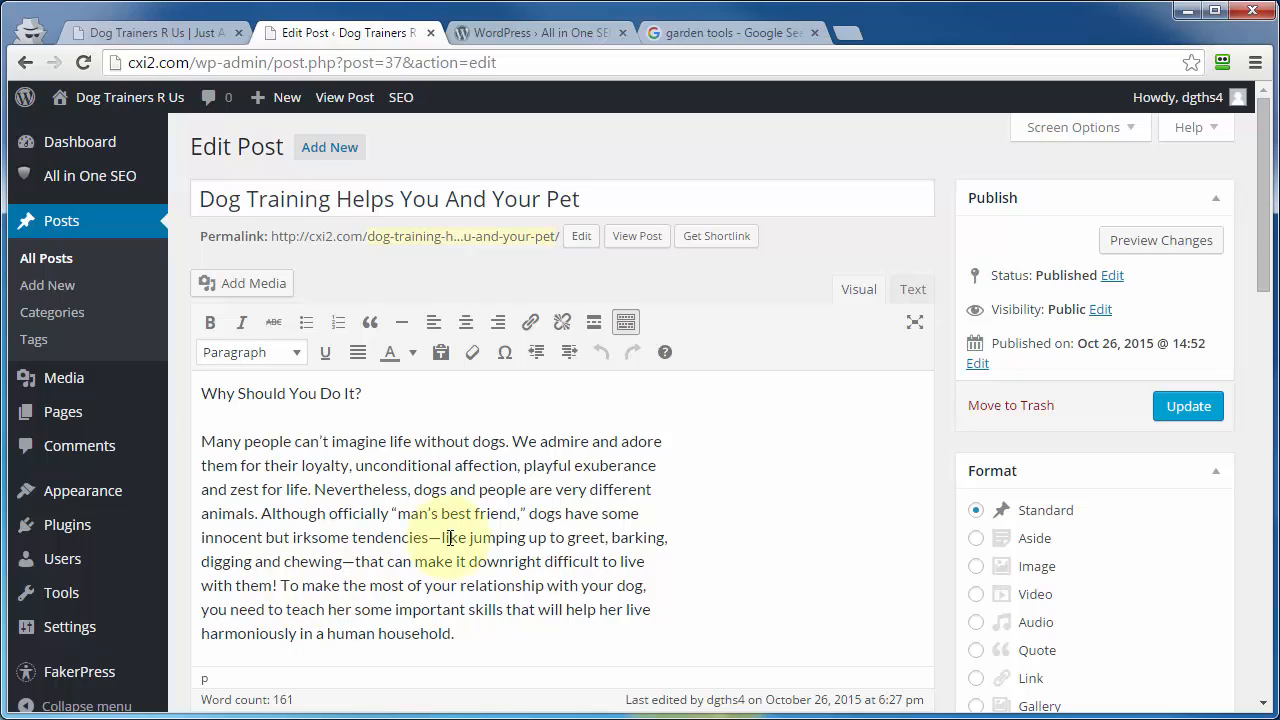
Review the remaining SEO fields and the post's tags, and update the post
{"action": "scroll", "coordinate": [480, 515], "scroll_direction": "down", "scroll_amount": 1}
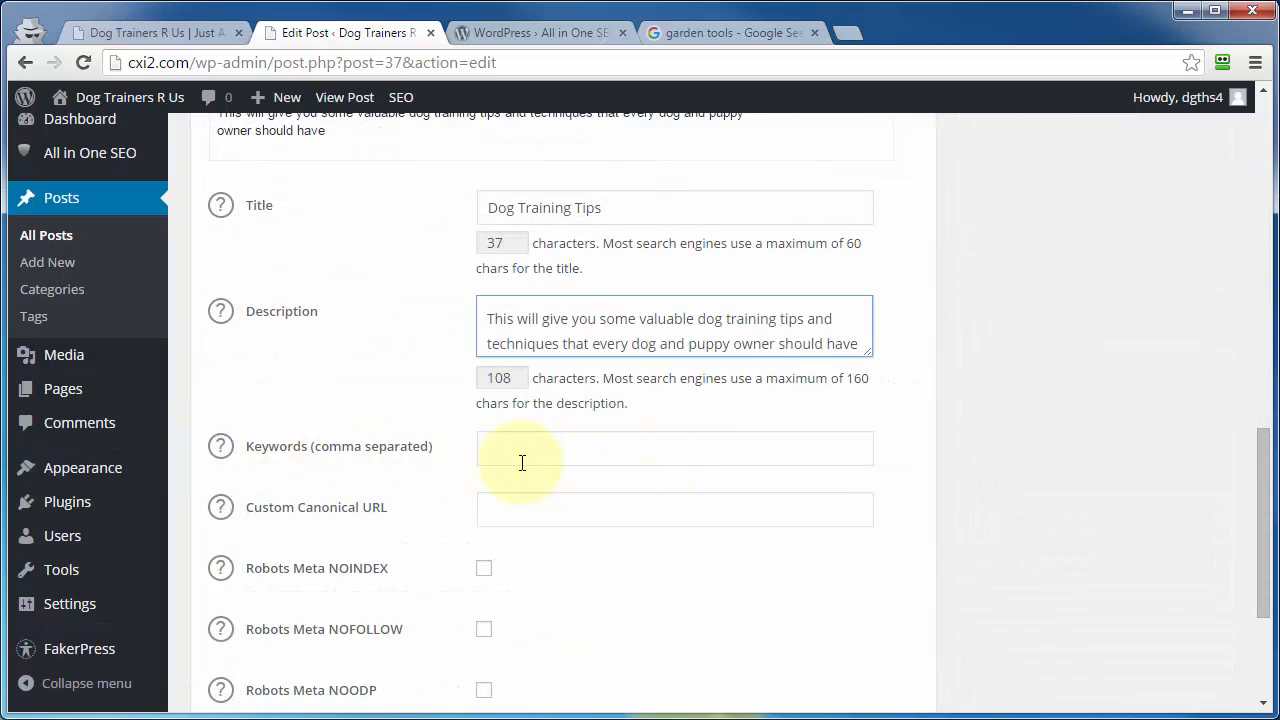
{"action": "scroll", "coordinate": [511, 457], "scroll_direction": "down", "scroll_amount": 3}
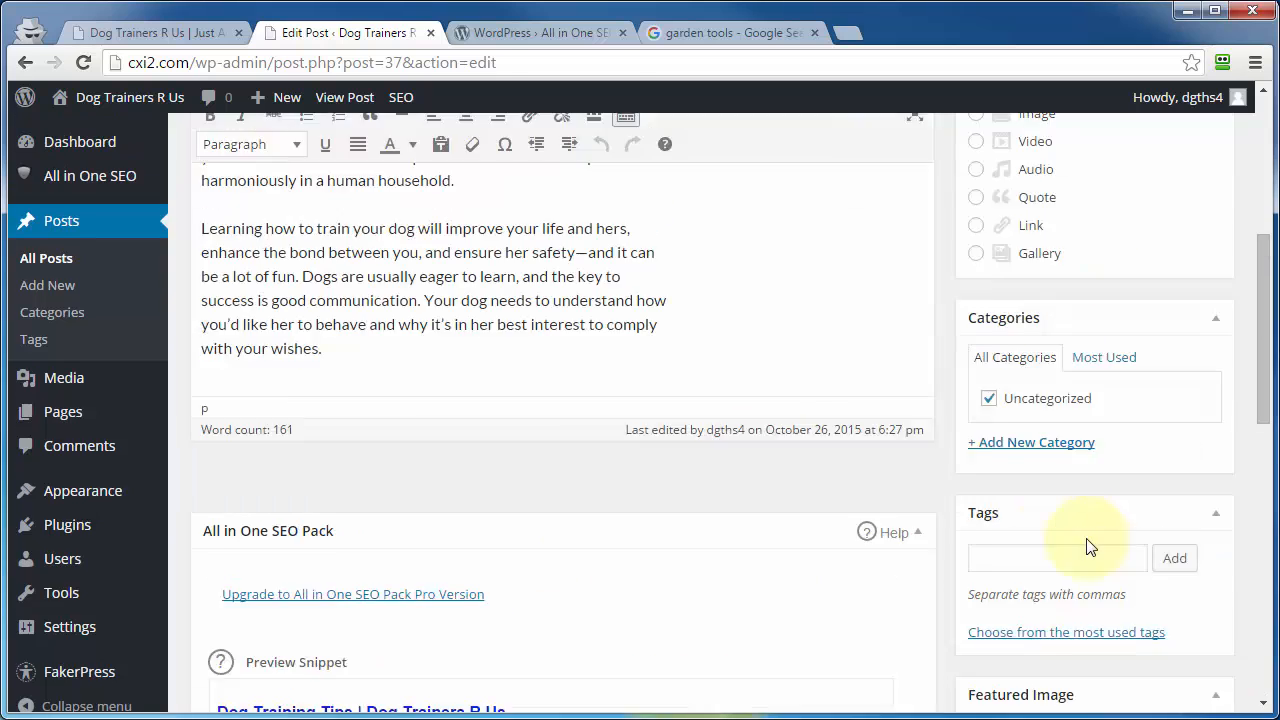
{"action": "scroll", "coordinate": [1071, 543], "scroll_direction": "up", "scroll_amount": 10}
{"action": "left_click", "coordinate": [1189, 256]}
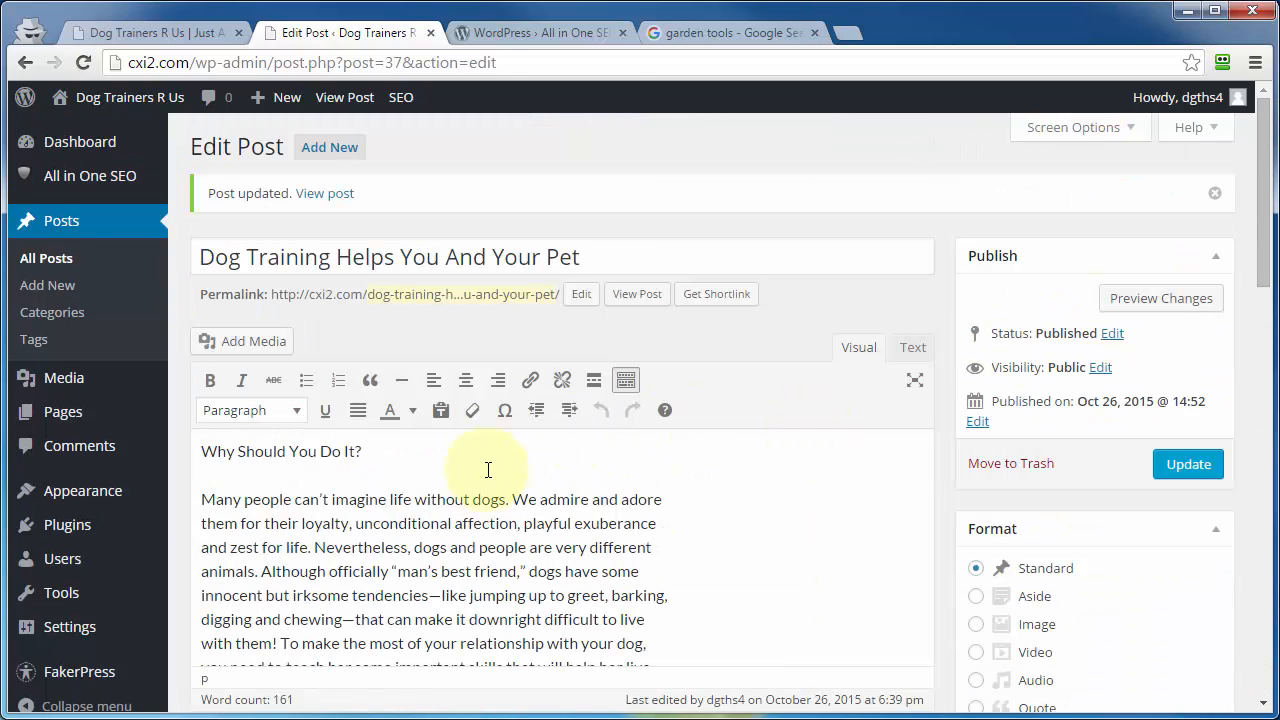